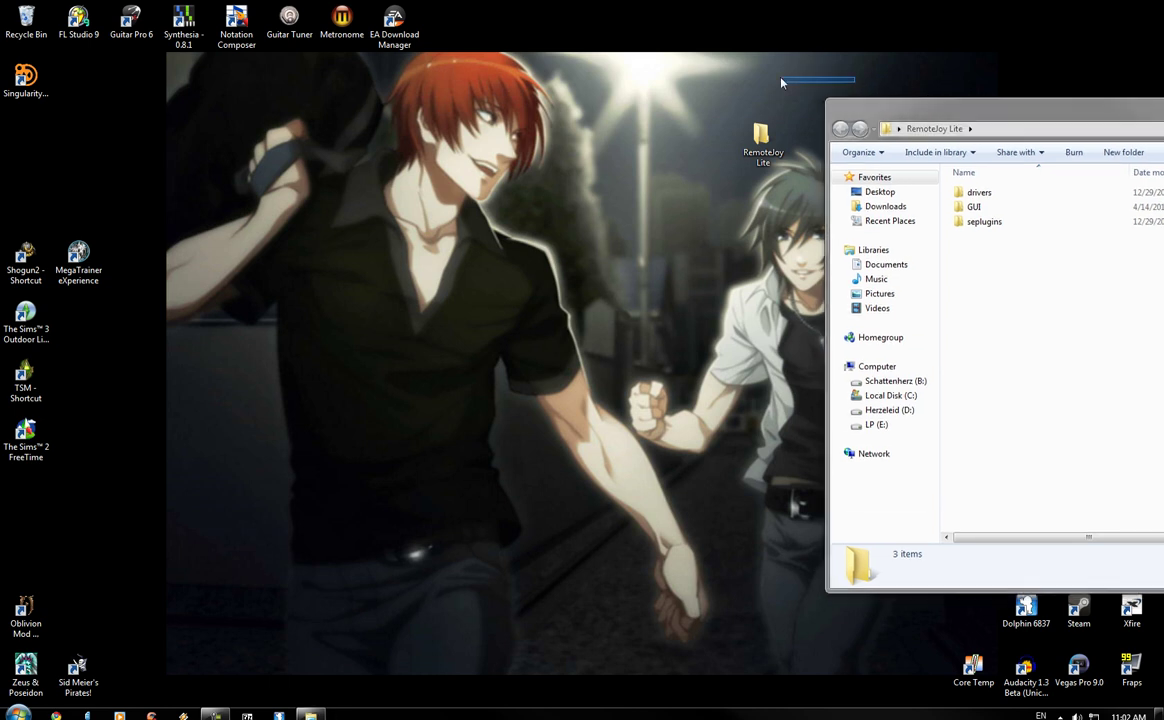
- Open the usb_driver_x64 folder inside drivers and rename the psp_x64.exe security catalog to psp_x64
{"action": "left_click_drag", "start_coordinate": [937, 96], "coordinate": [595, 60]}
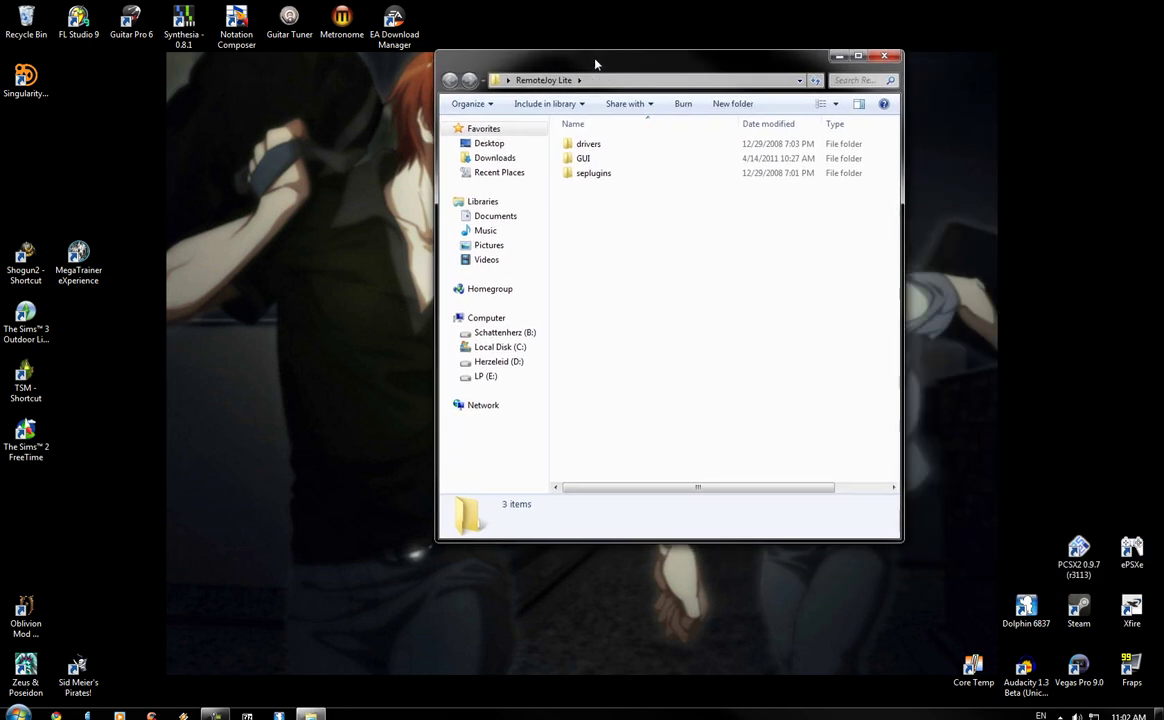
{"action": "double_click", "coordinate": [605, 145]}
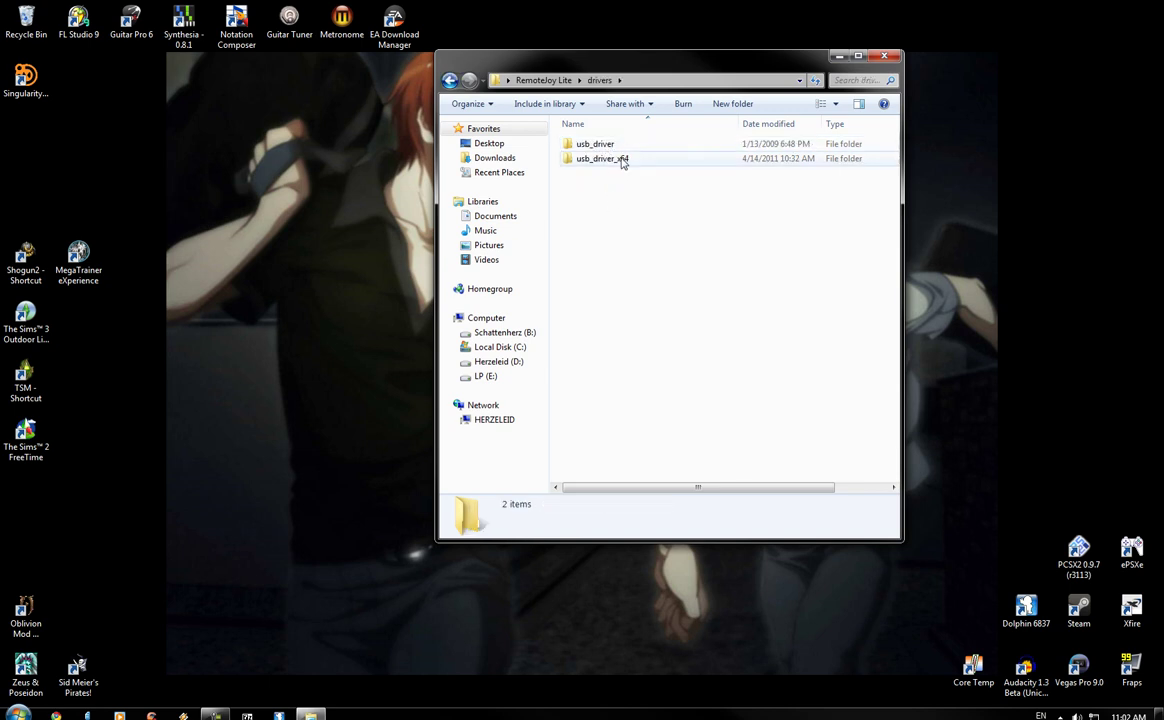
{"action": "double_click", "coordinate": [622, 159]}
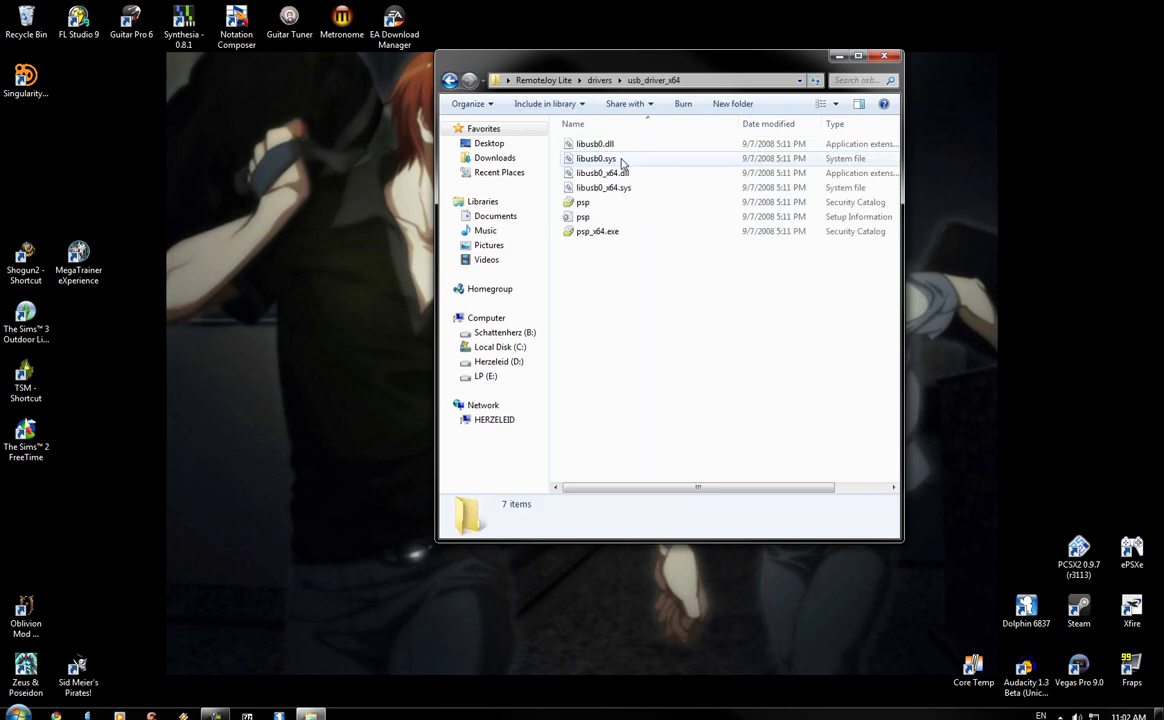
{"action": "left_click", "coordinate": [607, 236]}
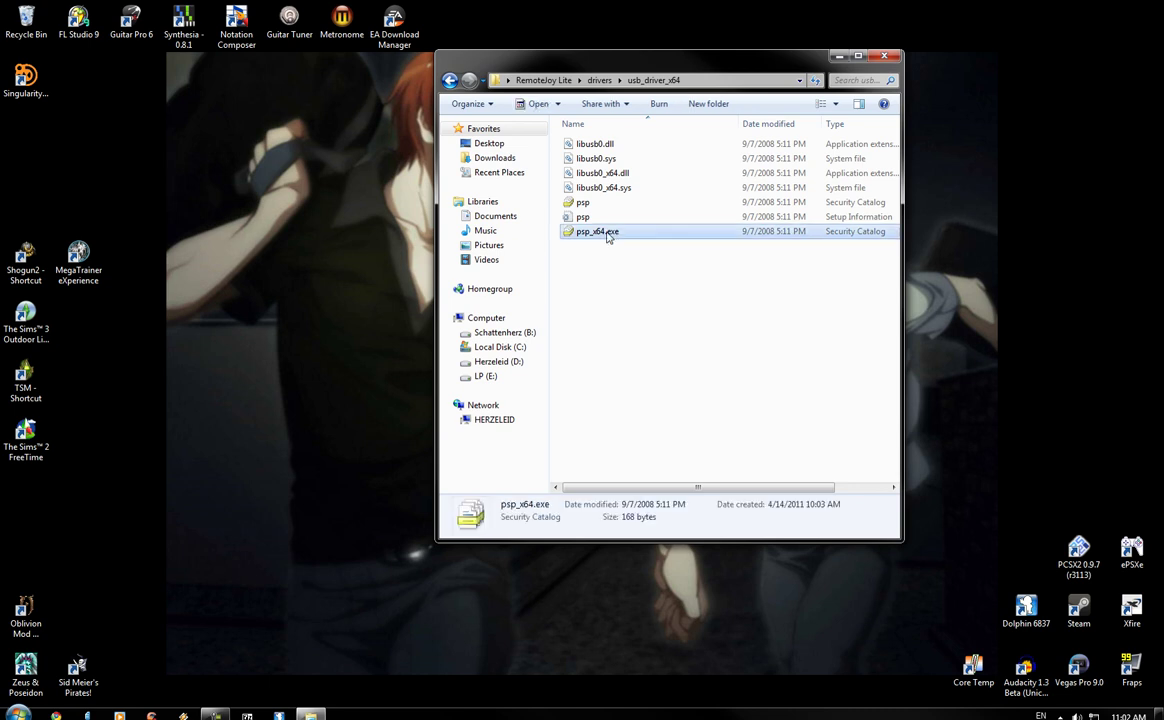
{"action": "left_click", "coordinate": [597, 231]}
{"action": "left_click", "coordinate": [607, 231]}
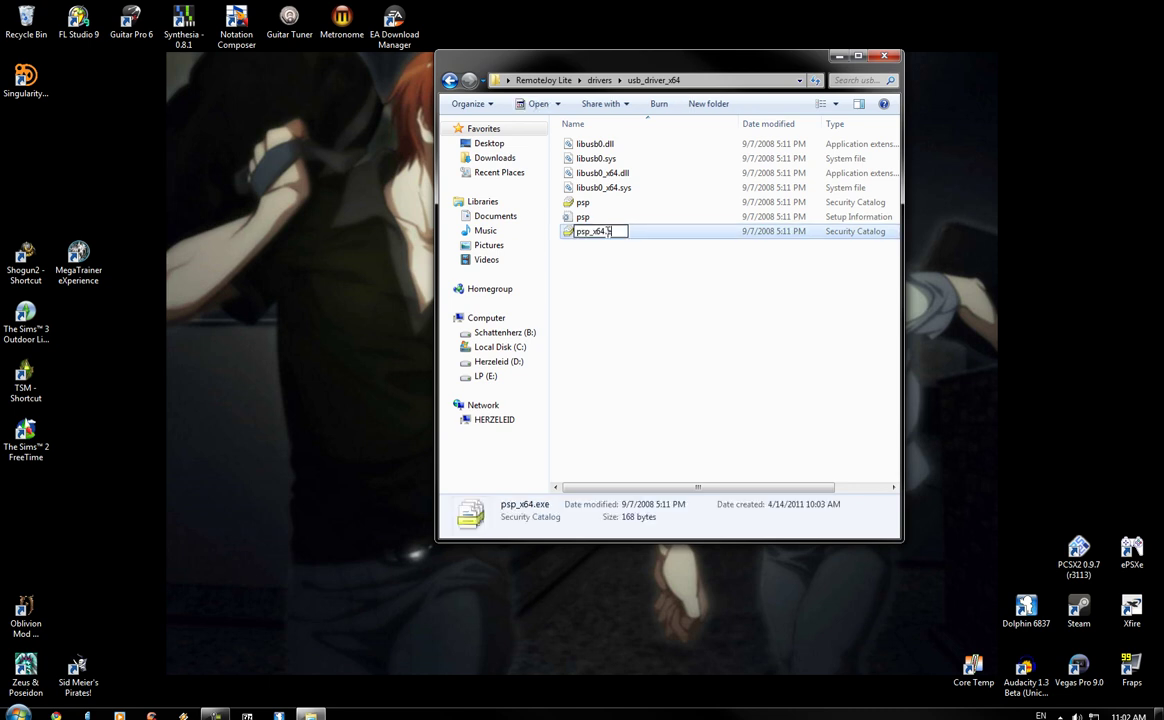
{"action": "key", "text": "Return"}
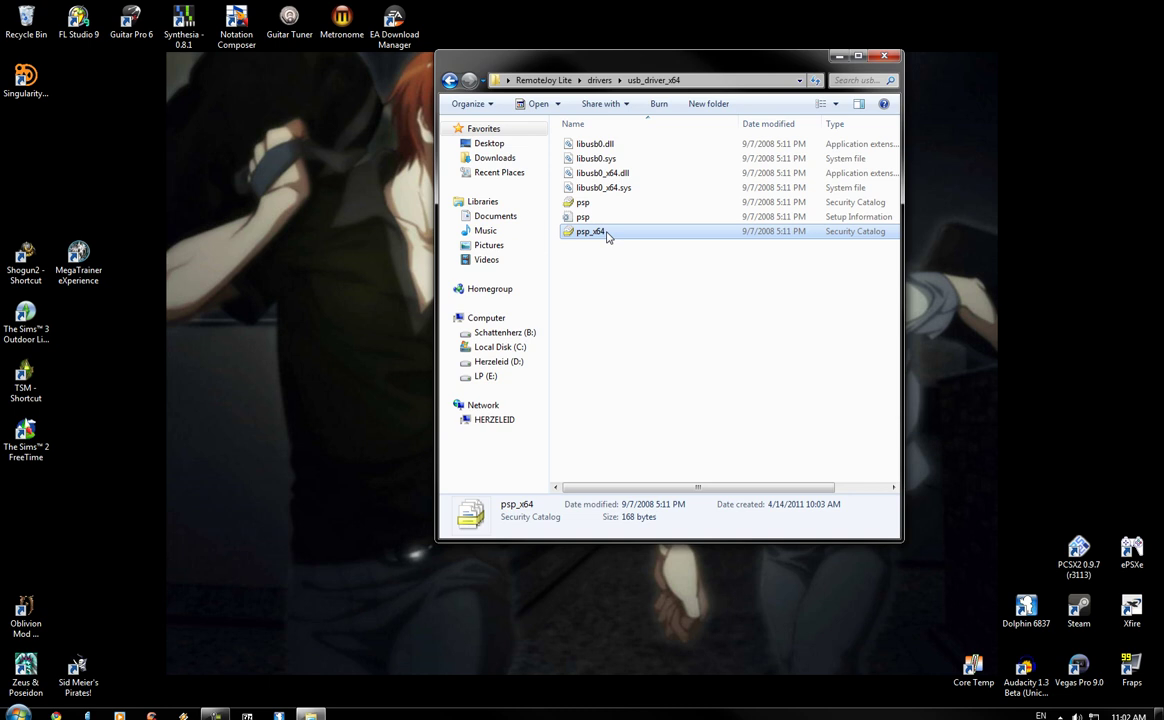
- Try to open the psp_x64 security catalog file
{"action": "double_click", "coordinate": [604, 233]}
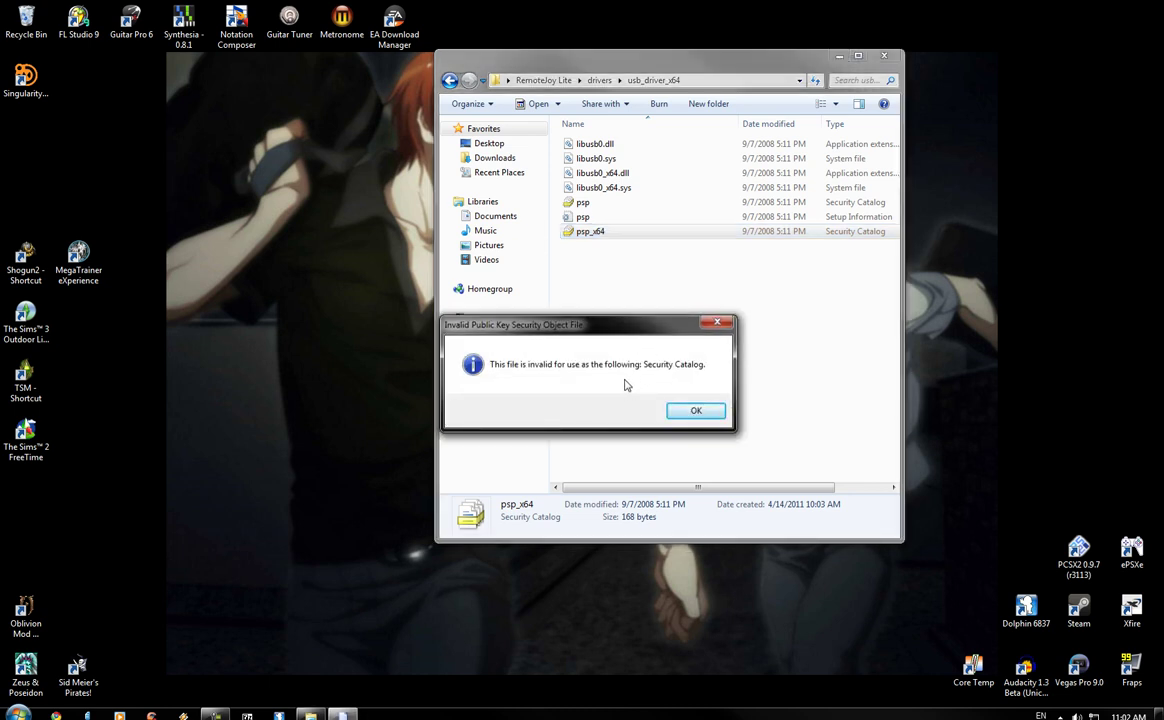
{"action": "left_click", "coordinate": [696, 413]}
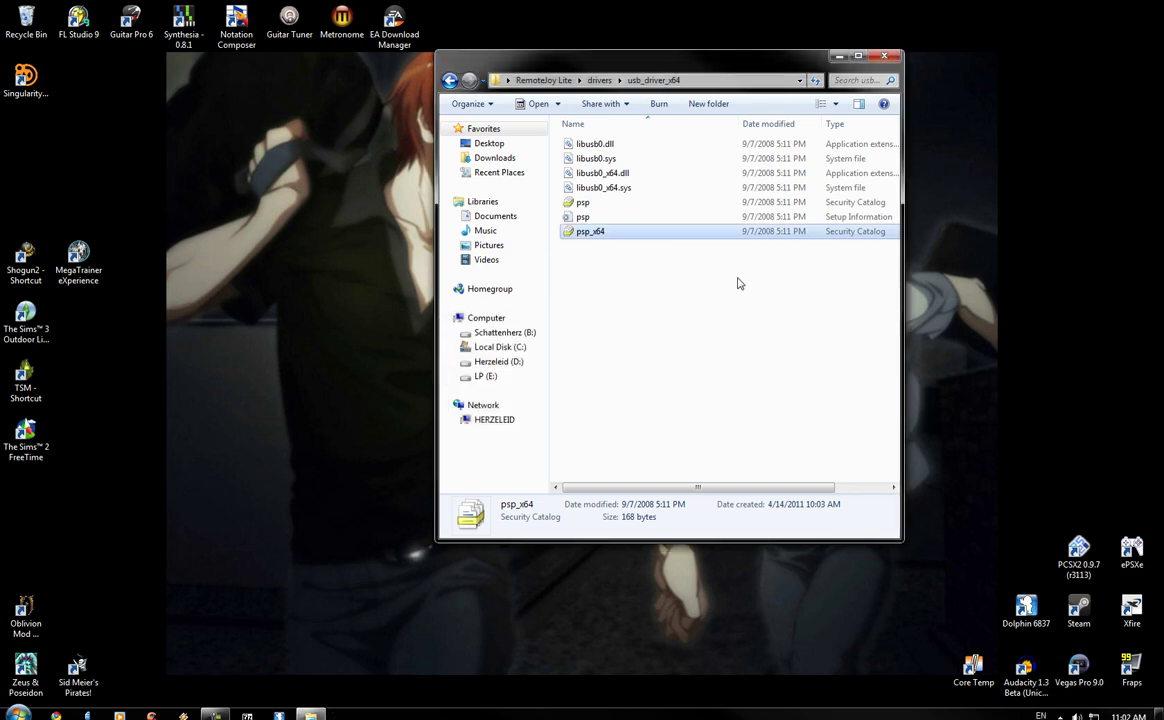
- Examine the contents of the usb_driver folder and of the usb_driver_x64 folder inside drivers
{"action": "left_click", "coordinate": [600, 80]}
{"action": "double_click", "coordinate": [595, 144]}
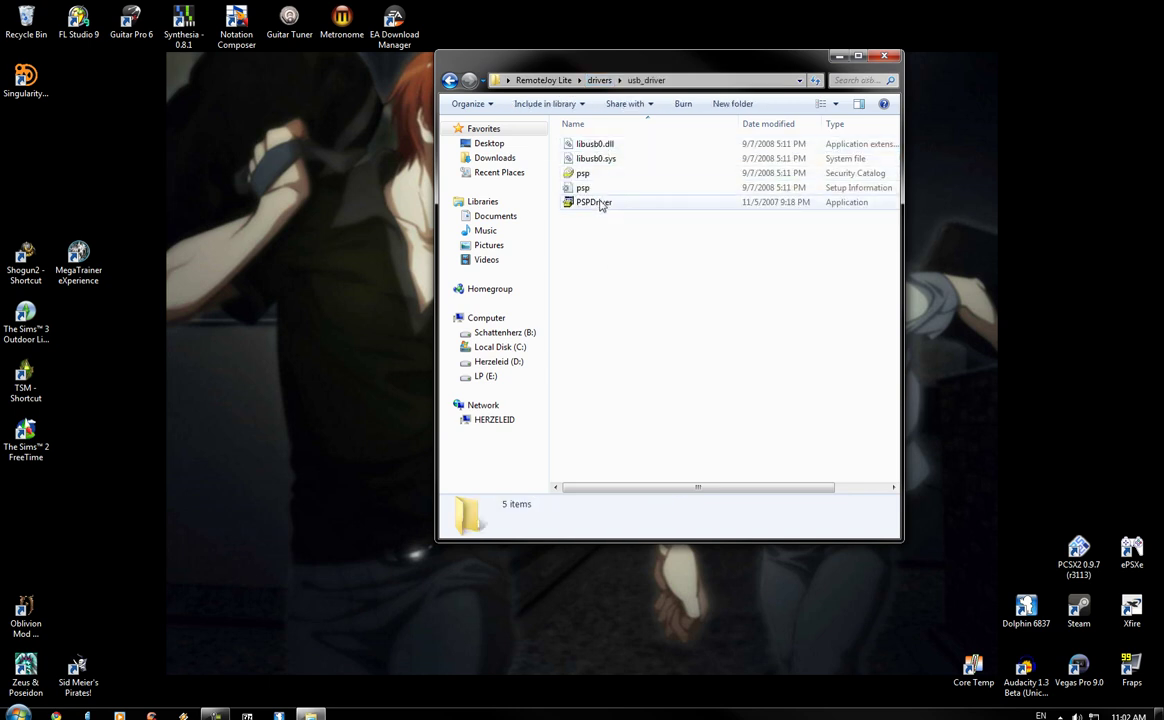
{"action": "left_click", "coordinate": [600, 80]}
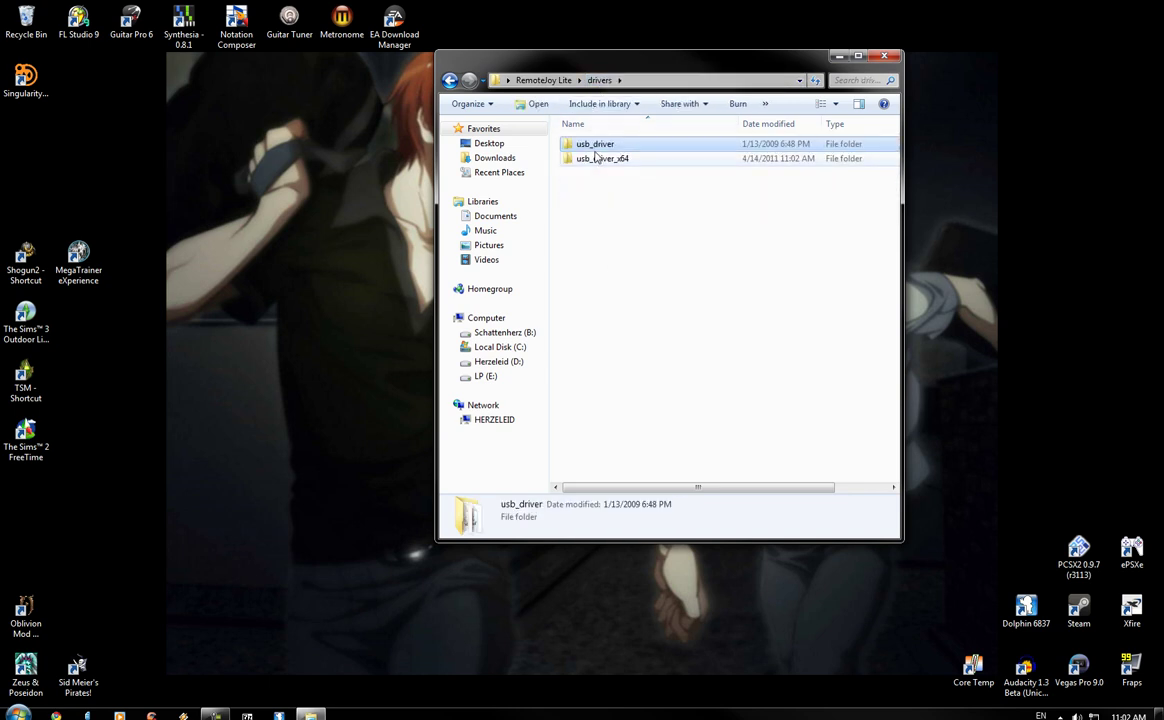
{"action": "left_click", "coordinate": [597, 160]}
{"action": "double_click", "coordinate": [597, 160]}
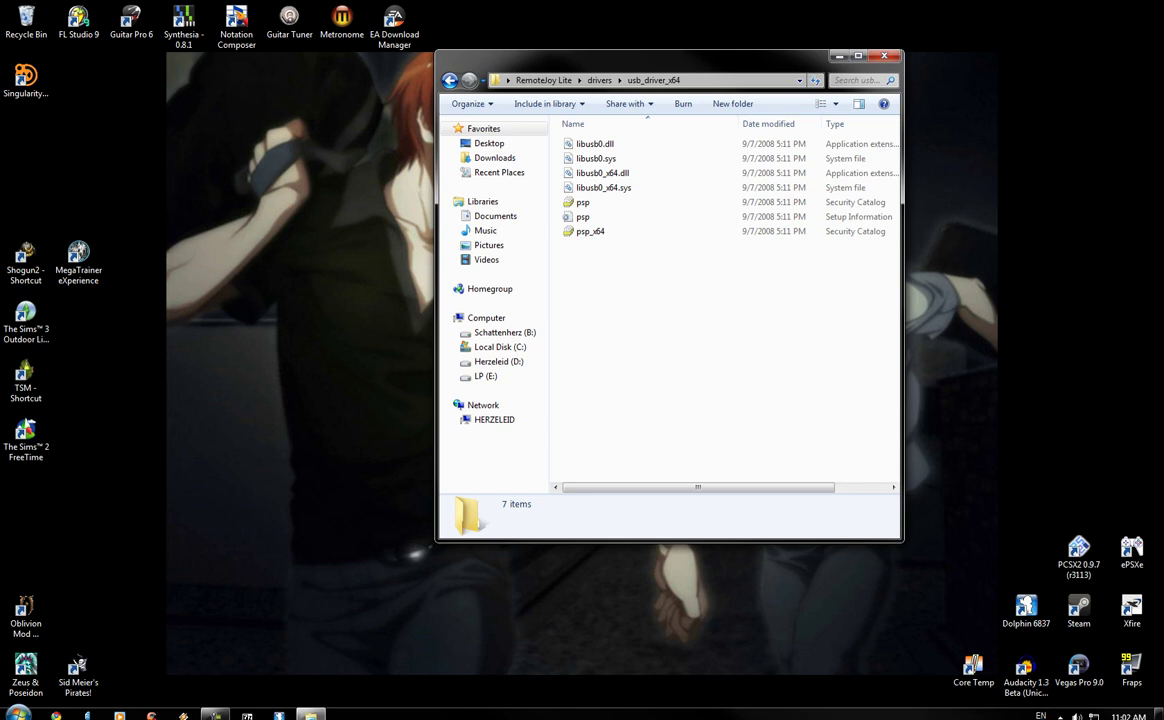
- View the plugin path in the game150 text file of the seplugins folder and return to the RemoteJoy Lite folder
{"action": "left_click", "coordinate": [560, 80]}
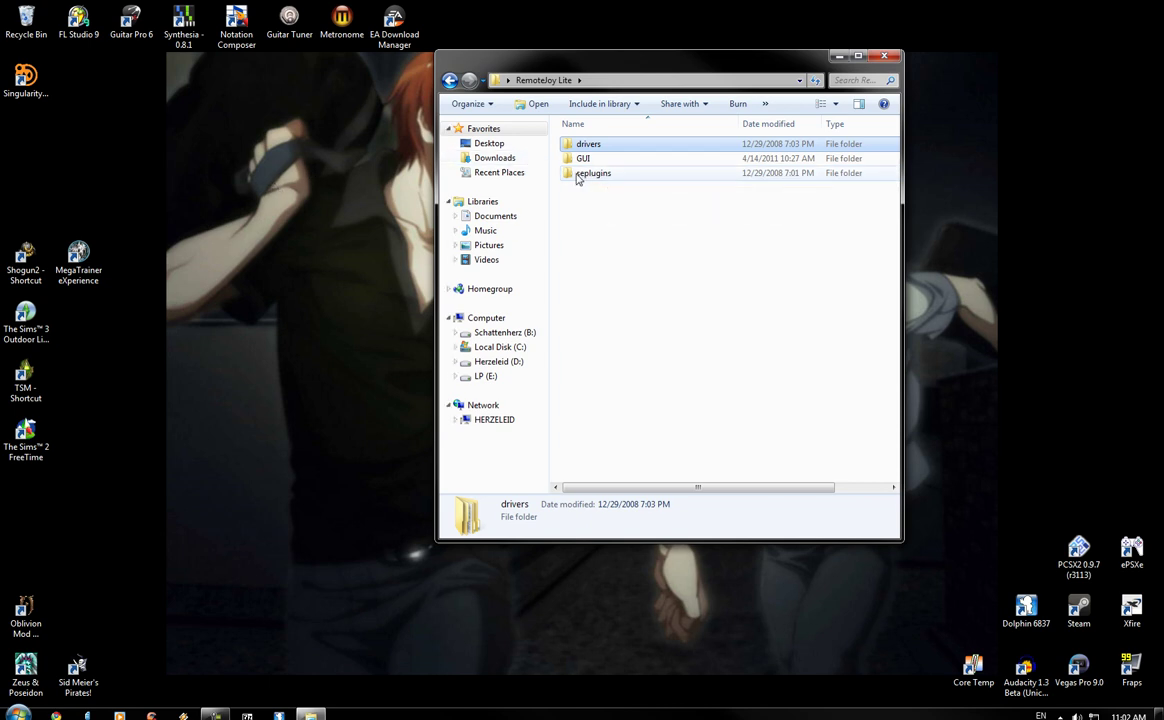
{"action": "double_click", "coordinate": [588, 174]}
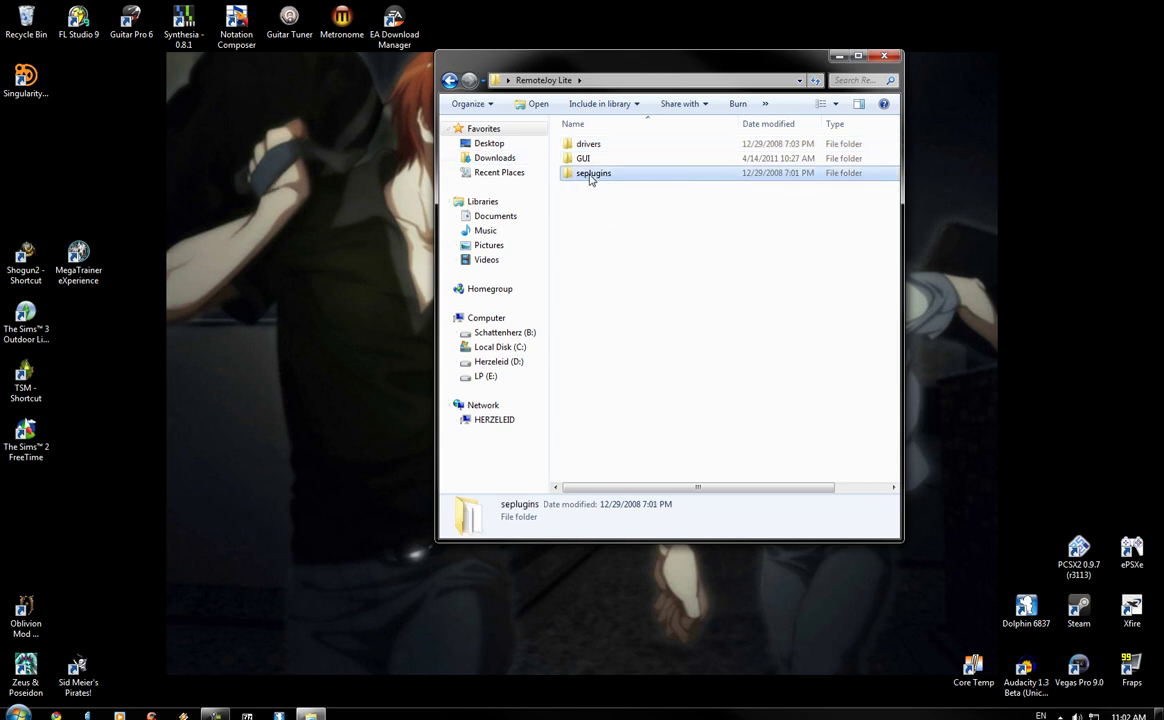
{"action": "left_click", "coordinate": [622, 159]}
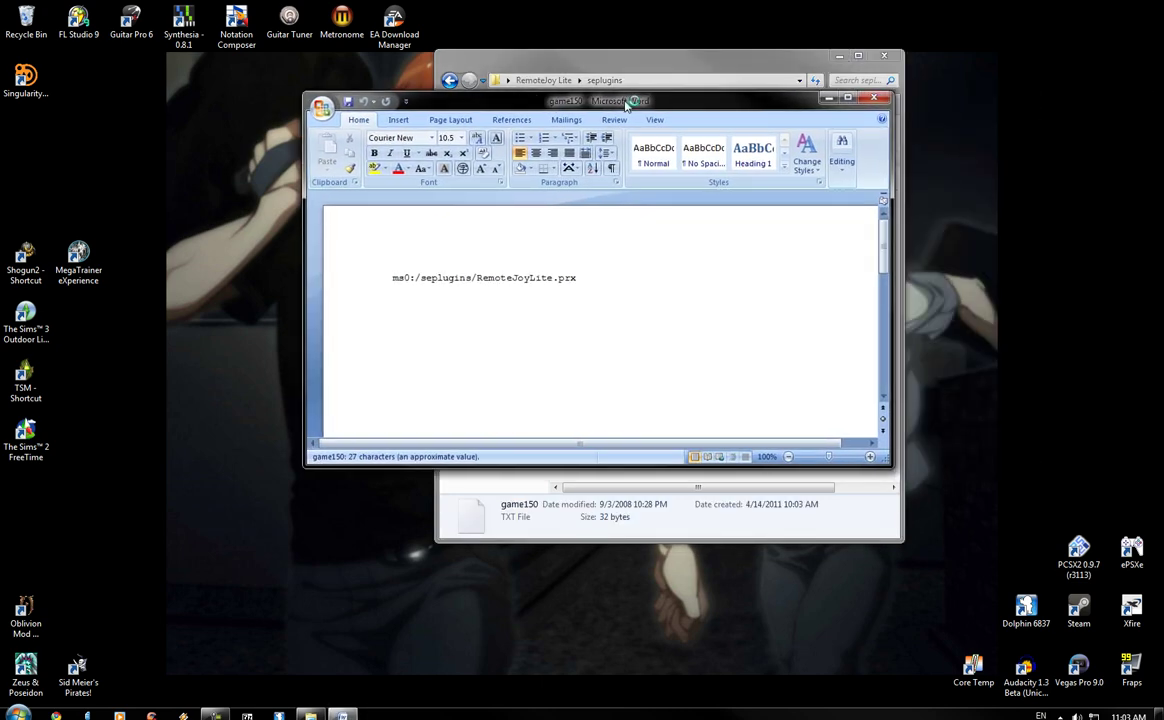
{"action": "key", "text": "alt+F4"}
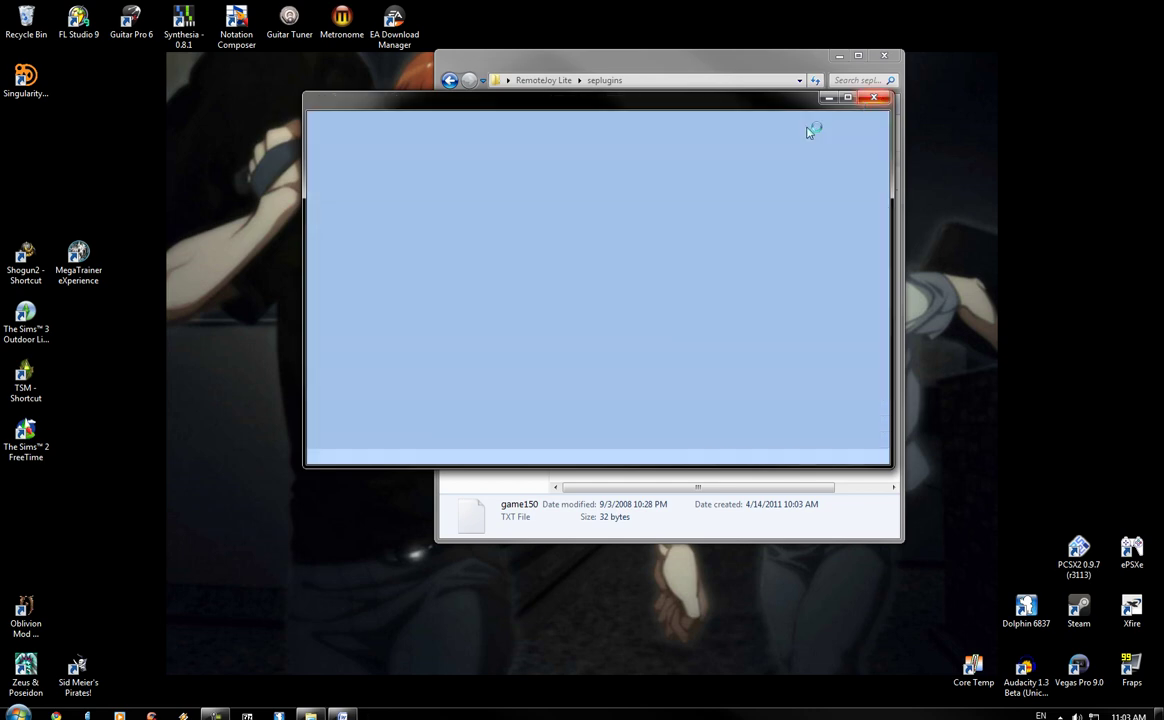
{"action": "left_click", "coordinate": [560, 80]}
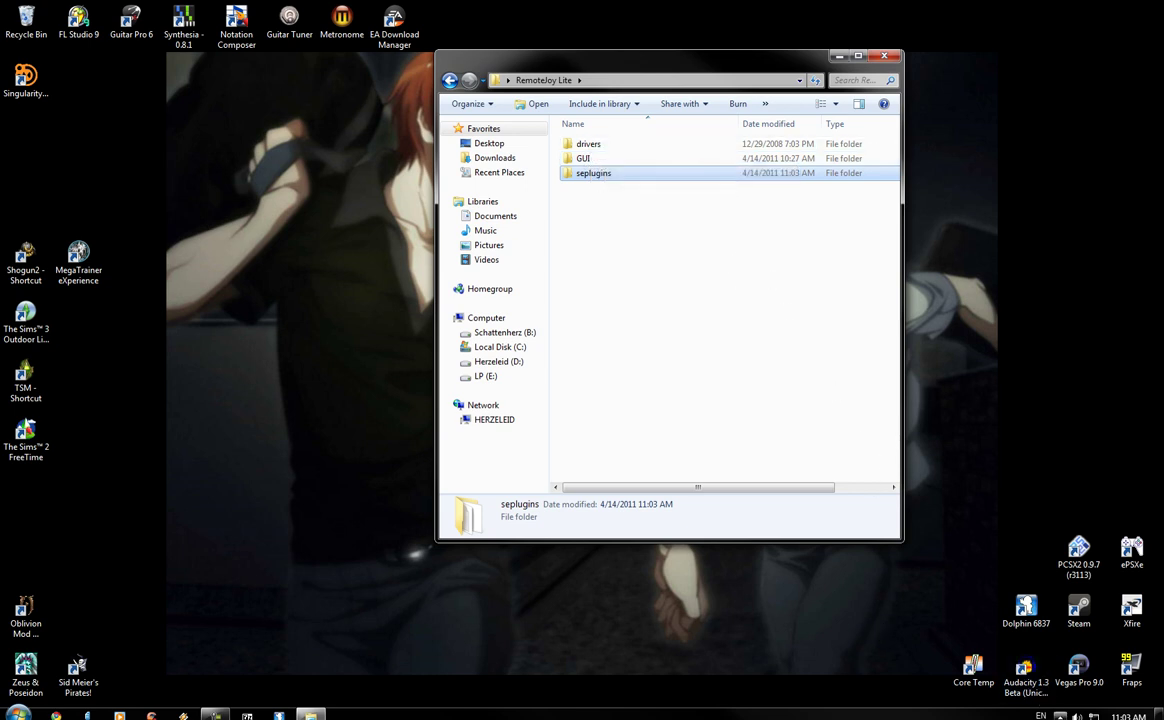
{"action": "left_click", "coordinate": [1059, 716]}
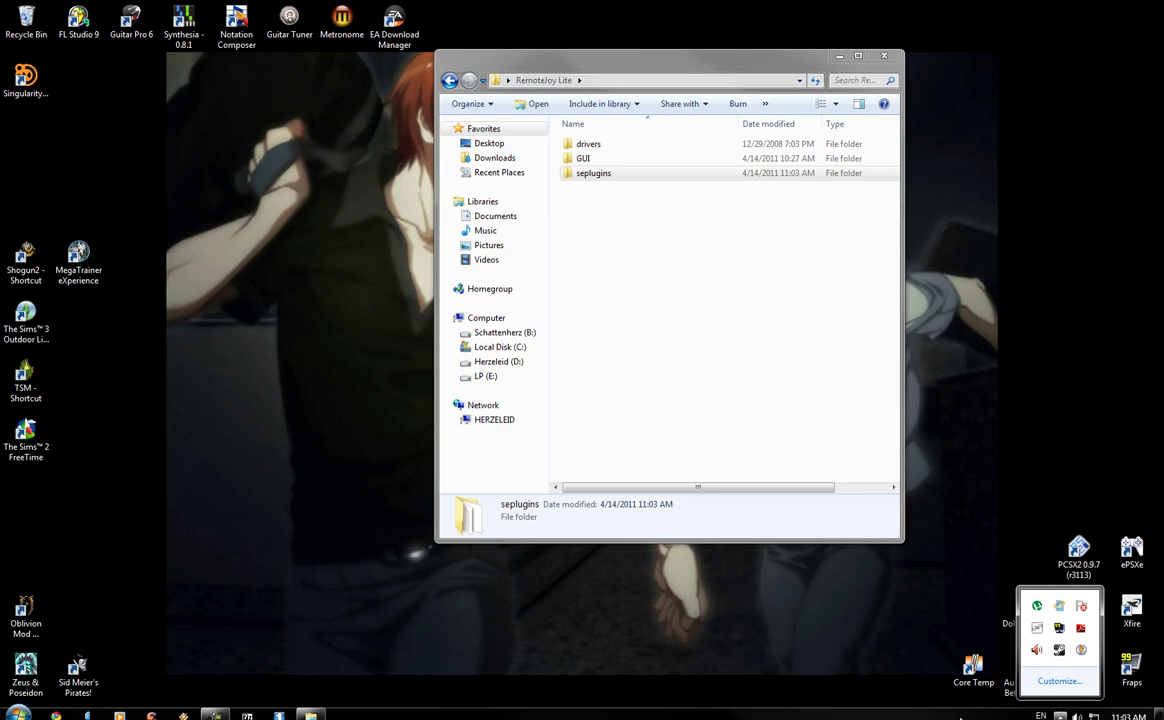
{"action": "left_click", "coordinate": [963, 714]}
- Open Device Manager from the computer's system properties and close the System window
{"action": "key", "text": "super"}
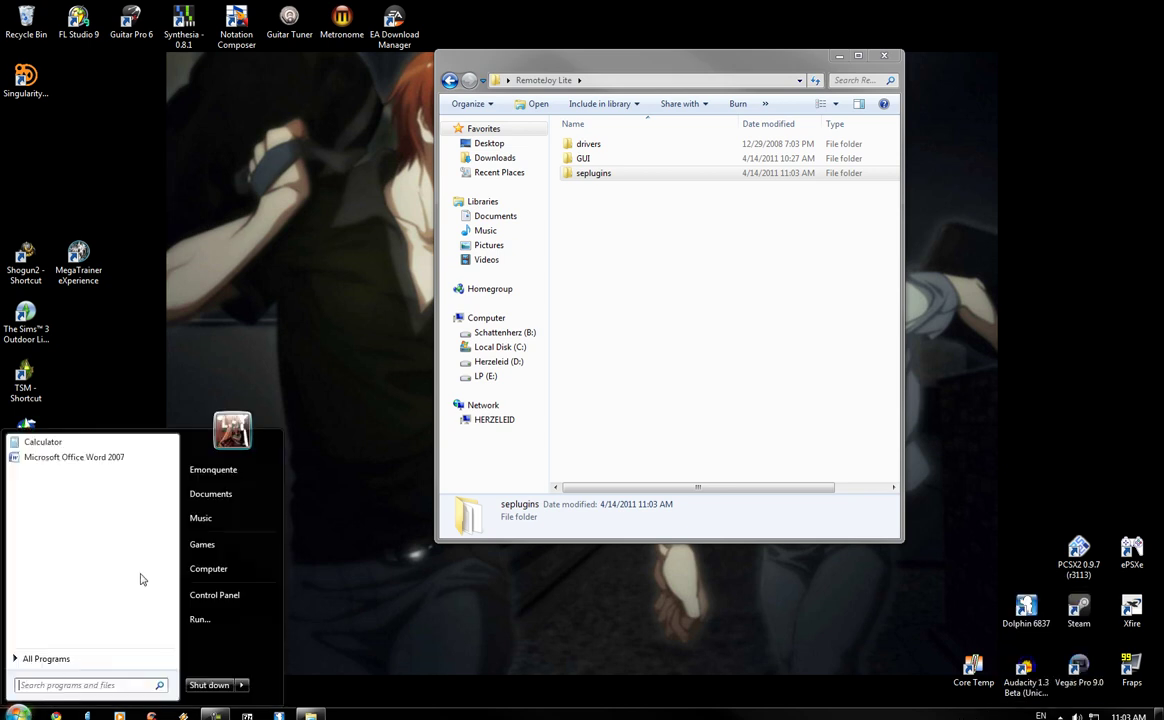
{"action": "left_click", "coordinate": [210, 569]}
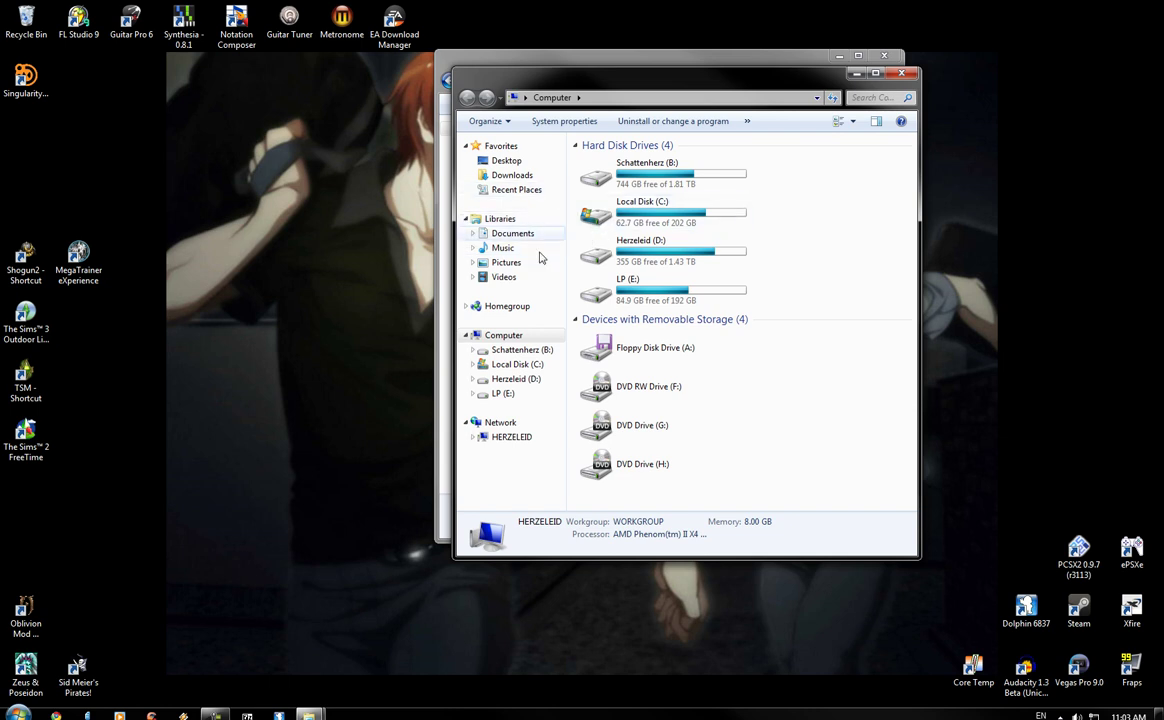
{"action": "left_click", "coordinate": [562, 121]}
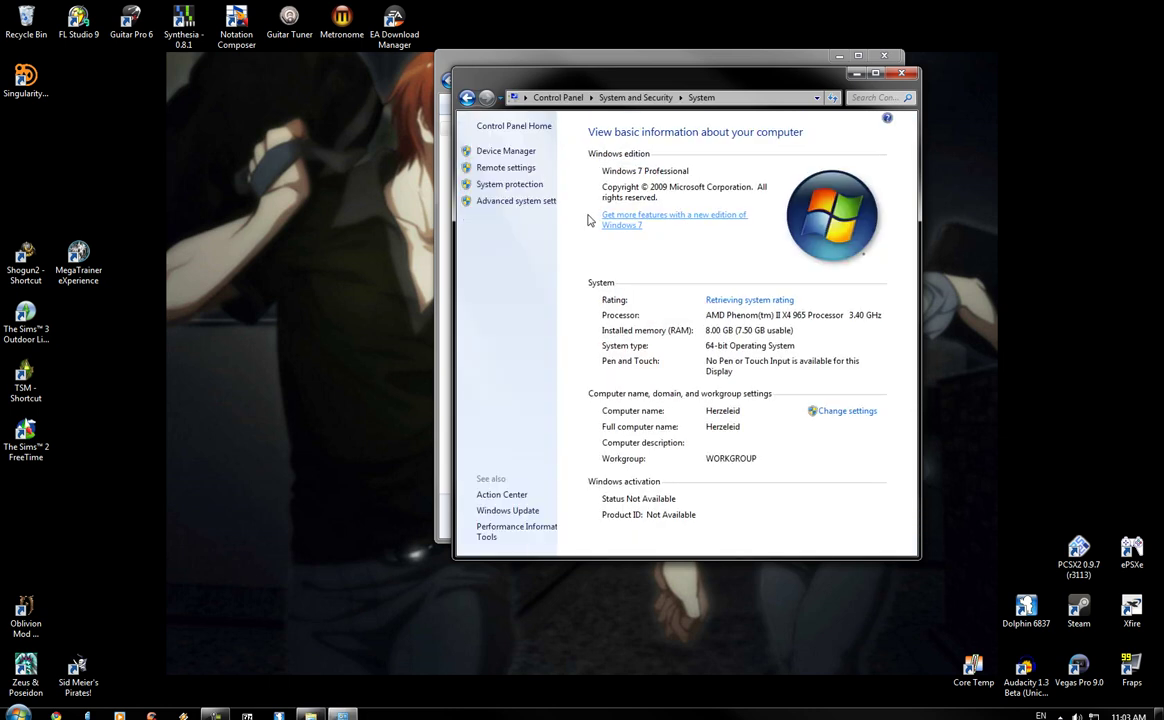
{"action": "left_click", "coordinate": [523, 156]}
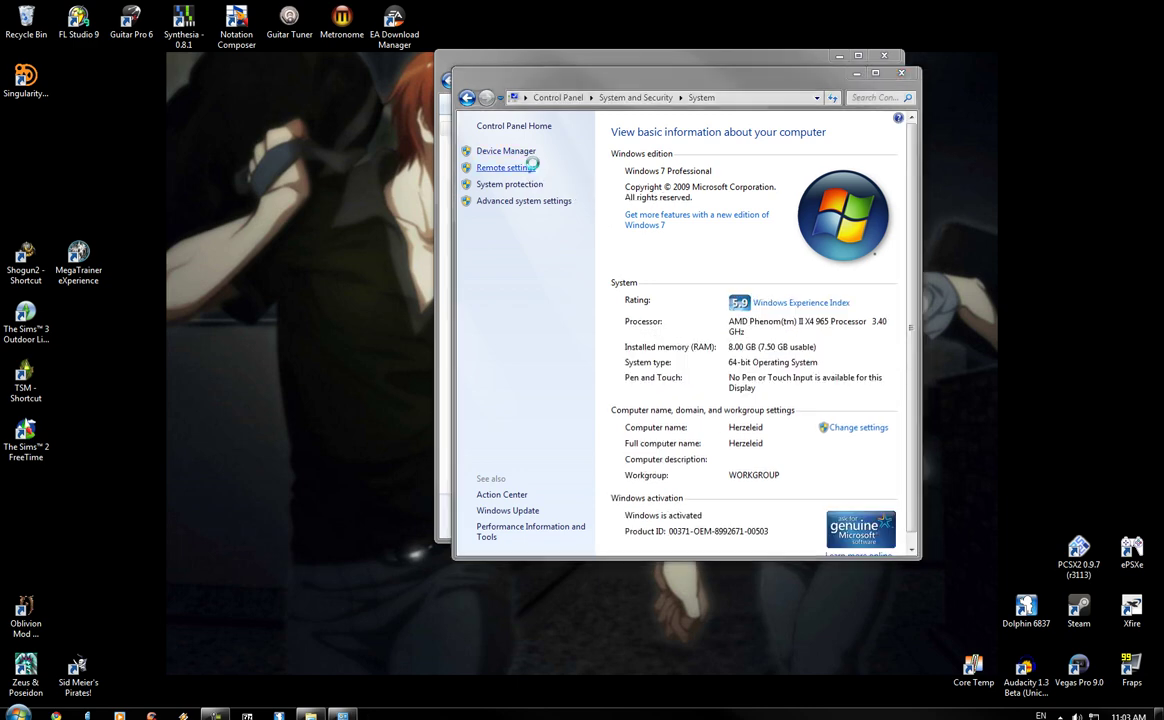
{"action": "left_click", "coordinate": [902, 73]}
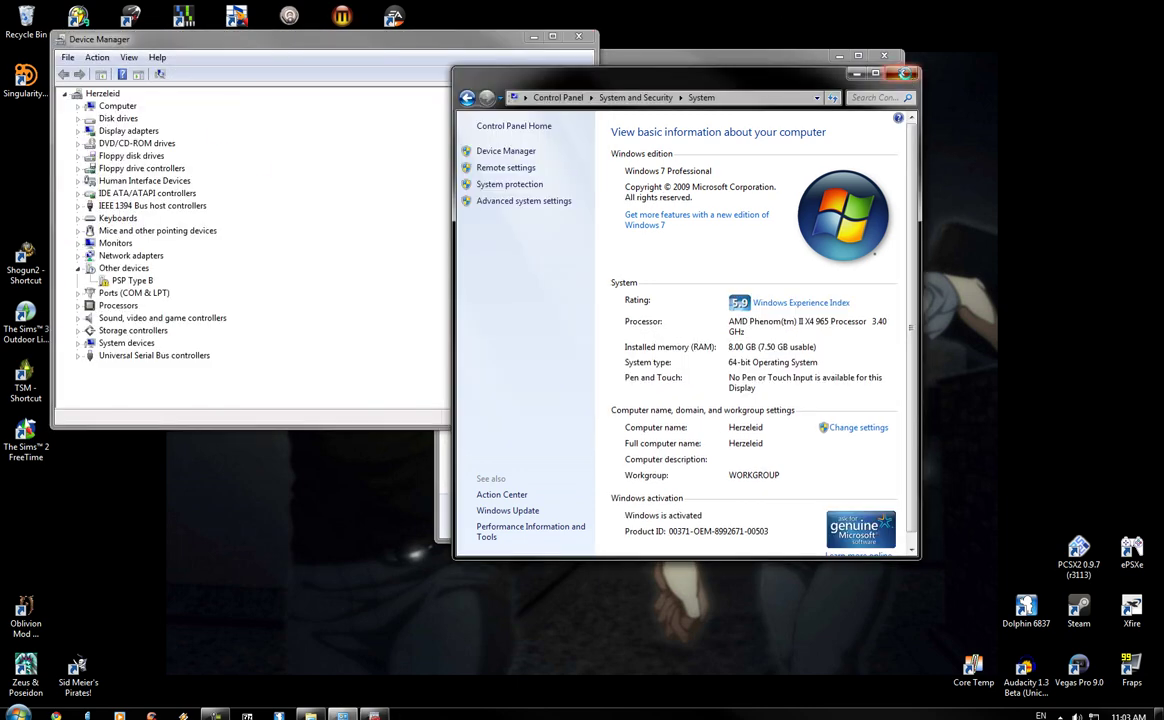
- Open the PSP Type B device's properties and start a driver update that browses the computer for driver software
{"action": "left_click", "coordinate": [132, 281]}
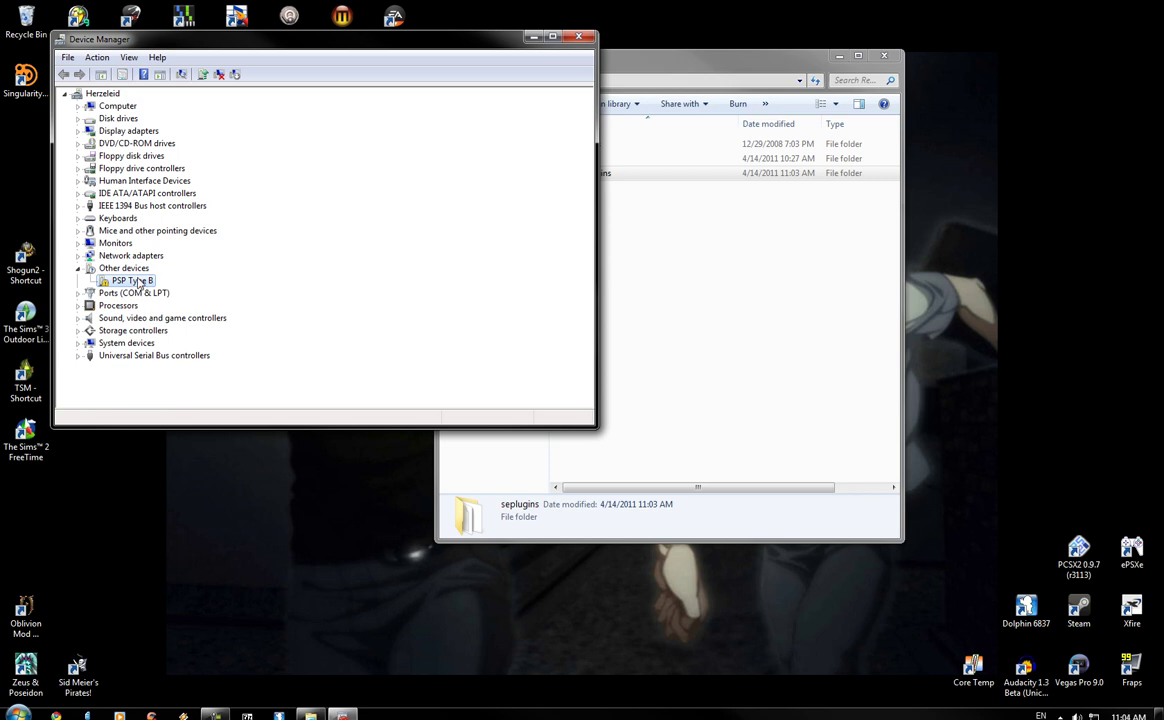
{"action": "right_click", "coordinate": [136, 281]}
{"action": "left_click", "coordinate": [195, 362]}
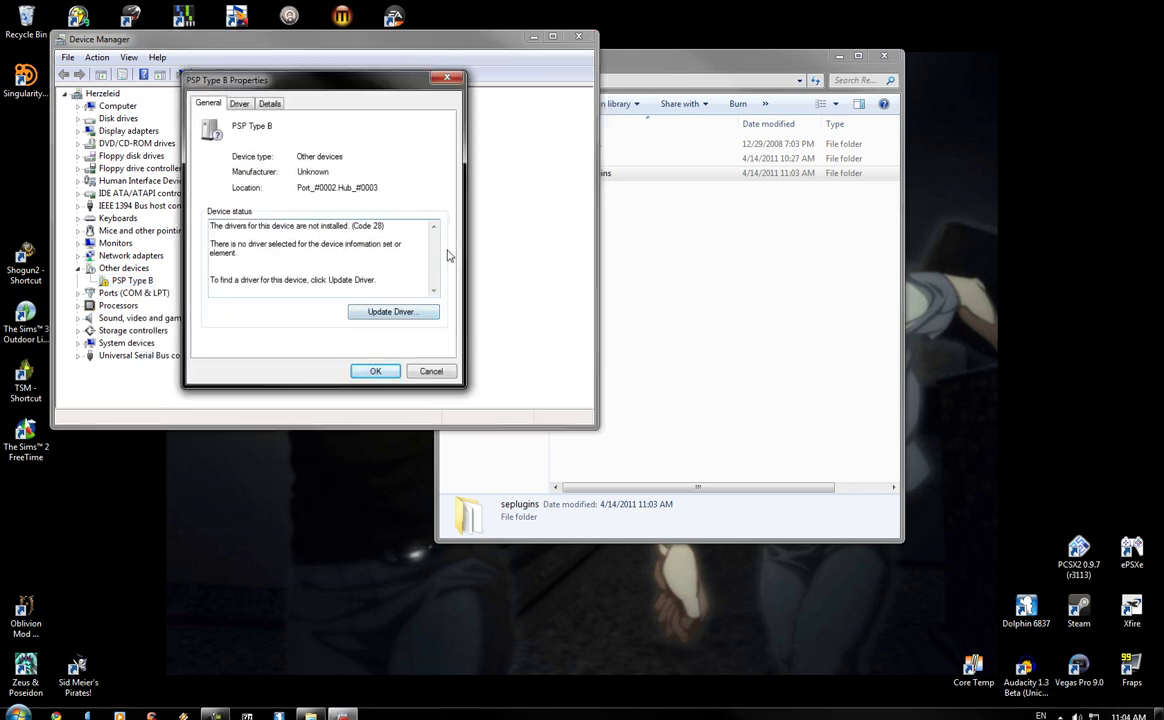
{"action": "left_click", "coordinate": [383, 311]}
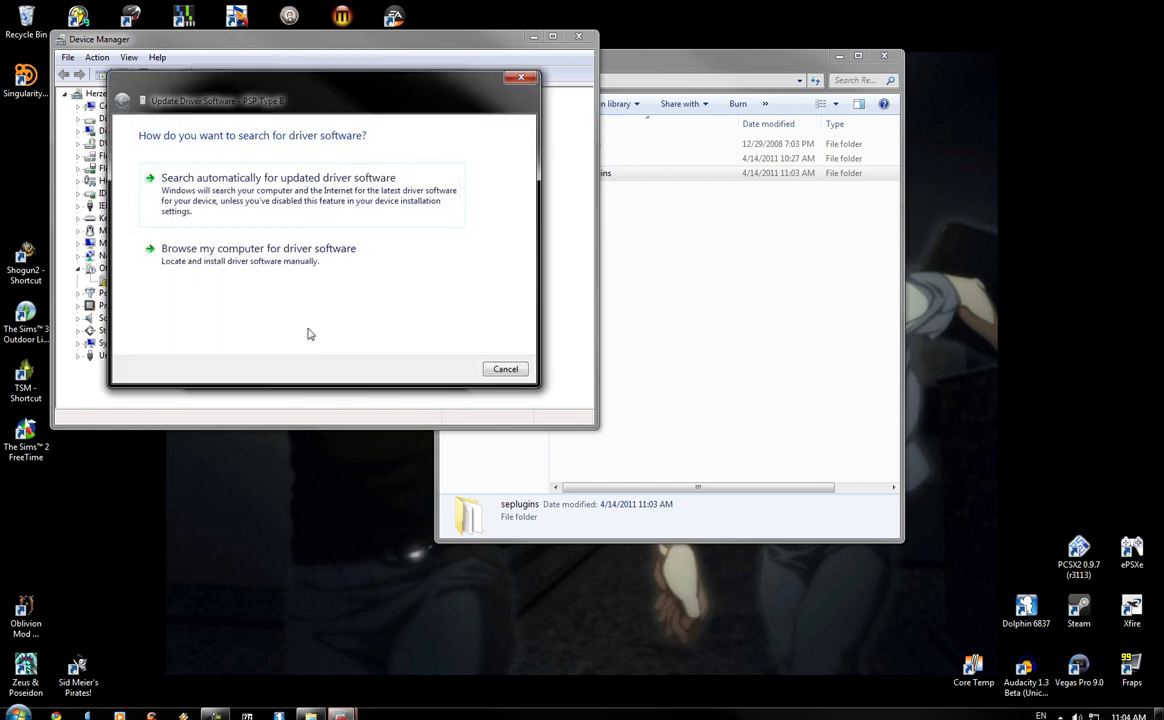
{"action": "left_click", "coordinate": [280, 258]}
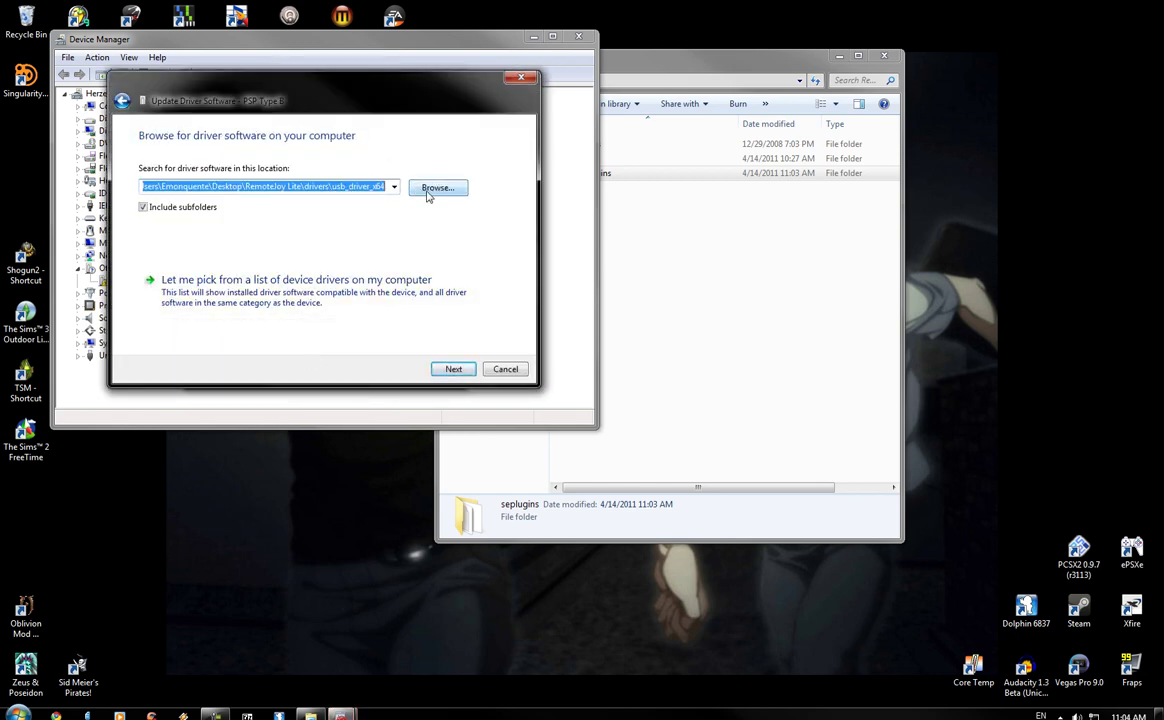
- Check the driver search location against the usb_driver_x64 folder in RemoteJoy Lite's drivers folder, with both windows side by side
{"action": "left_click_drag", "start_coordinate": [198, 186], "coordinate": [292, 186]}
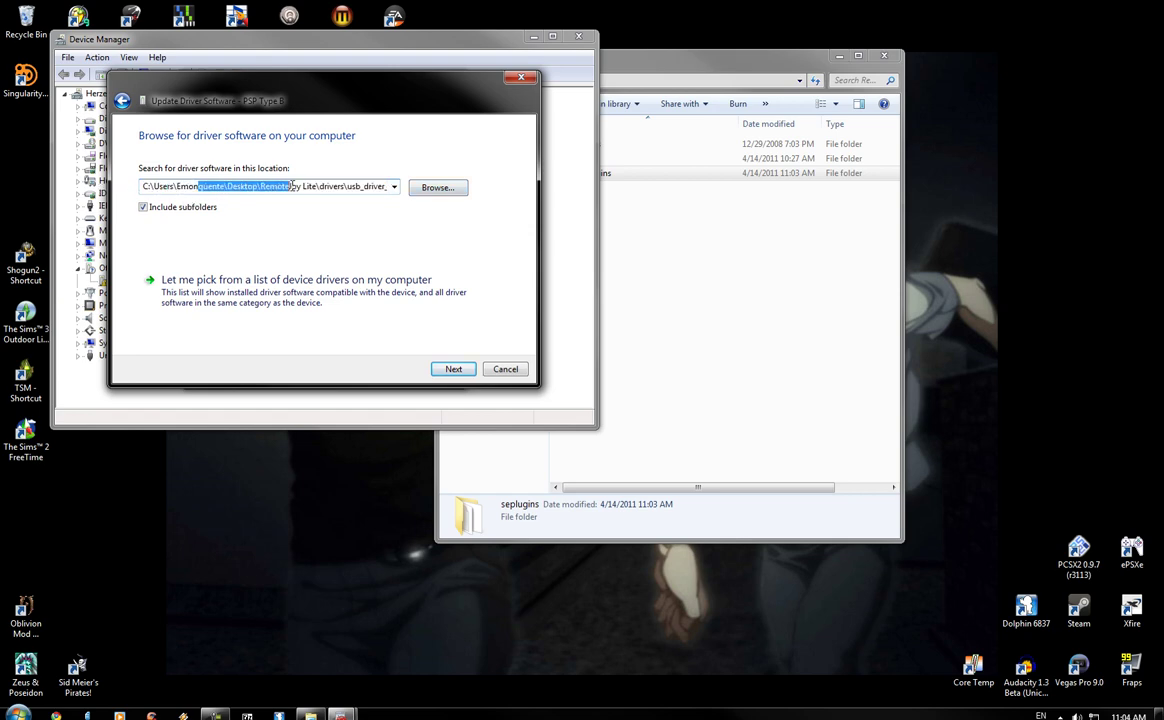
{"action": "left_click_drag", "start_coordinate": [733, 70], "coordinate": [864, 358]}
{"action": "left_click_drag", "start_coordinate": [786, 354], "coordinate": [783, 56]}
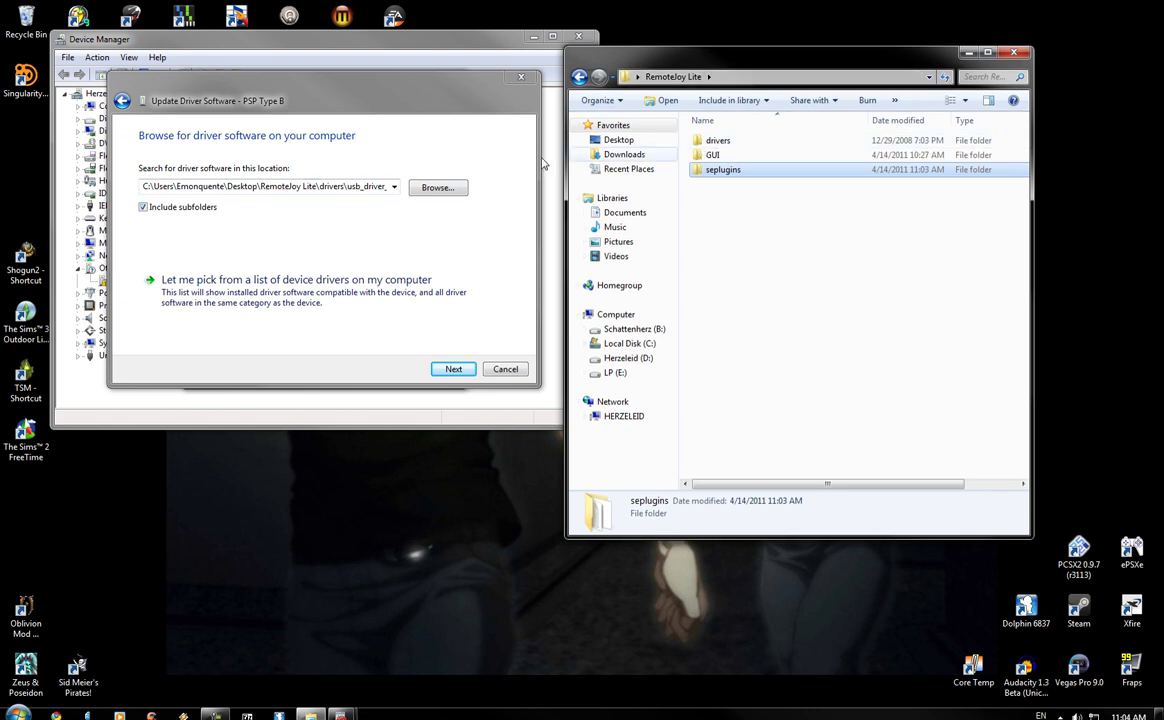
{"action": "left_click_drag", "start_coordinate": [306, 186], "coordinate": [366, 189]}
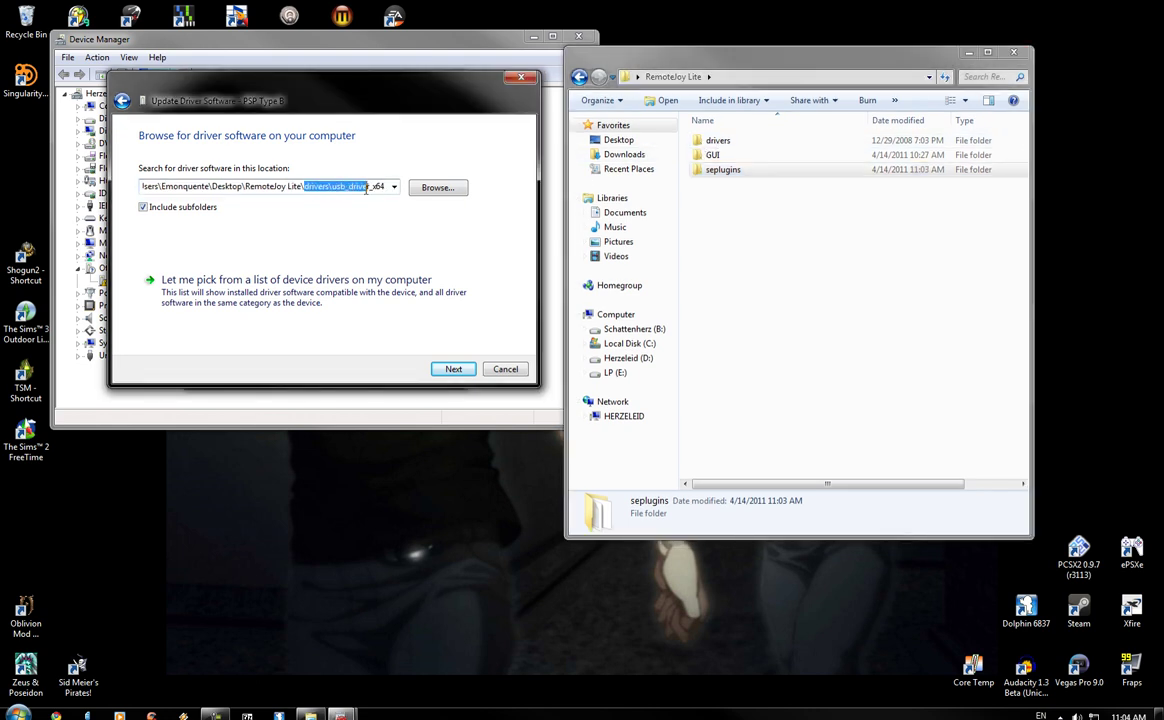
{"action": "double_click", "coordinate": [718, 141]}
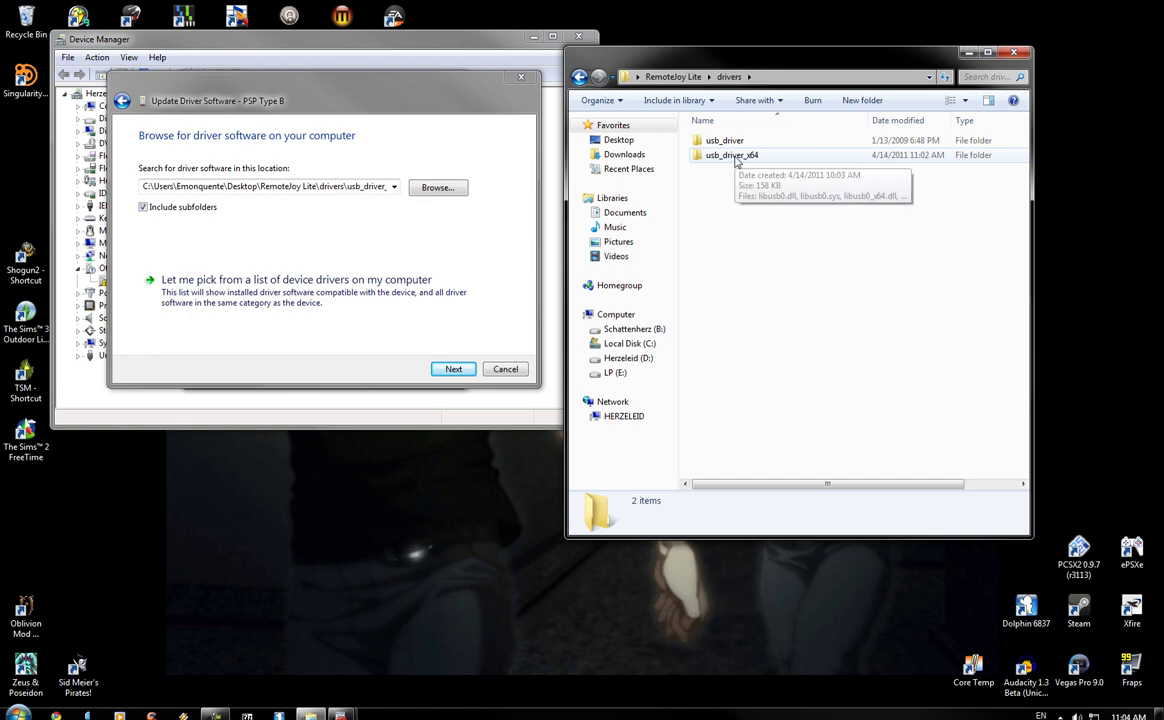
- Install the unsigned PSP driver anyway, close the update and properties windows, and select PSP under LibUSB-Win32 Devices
{"action": "left_click", "coordinate": [453, 370]}
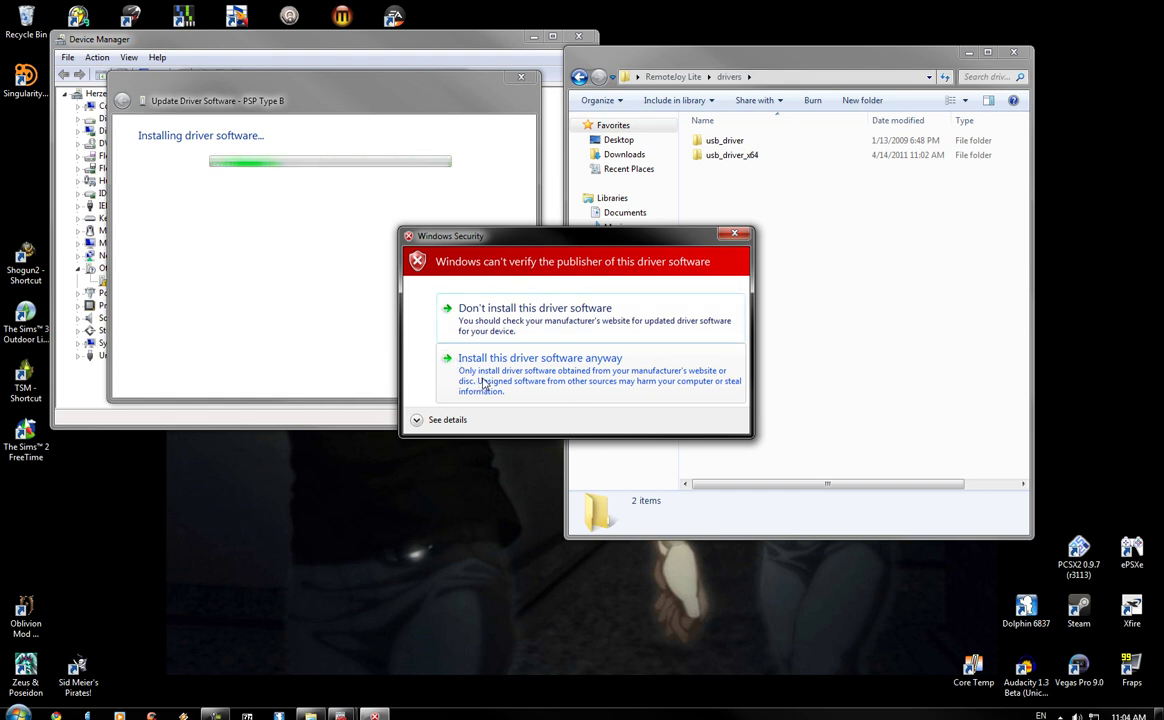
{"action": "left_click", "coordinate": [484, 383]}
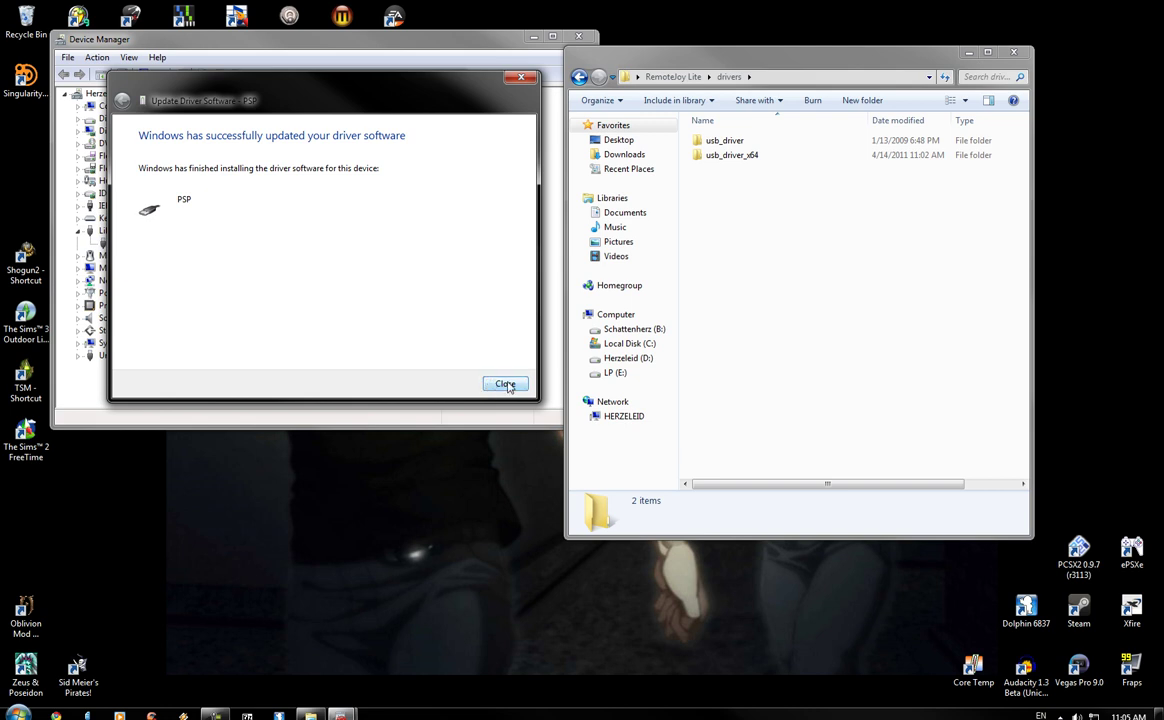
{"action": "left_click", "coordinate": [505, 384]}
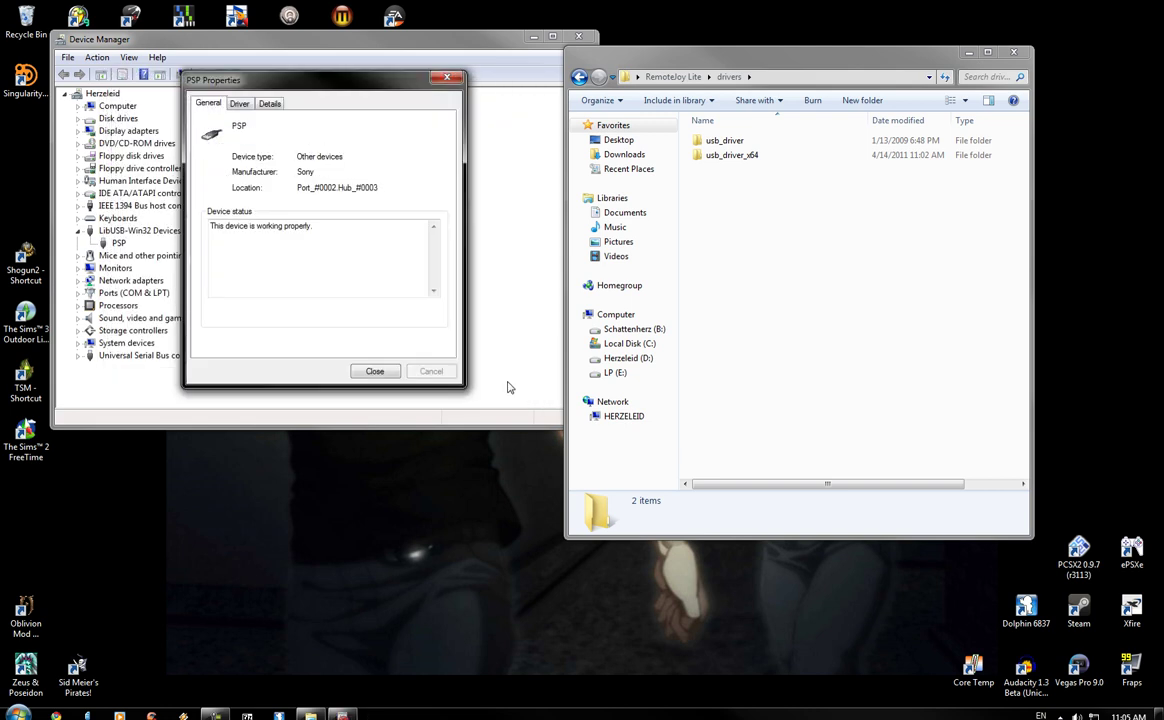
{"action": "left_click", "coordinate": [375, 372]}
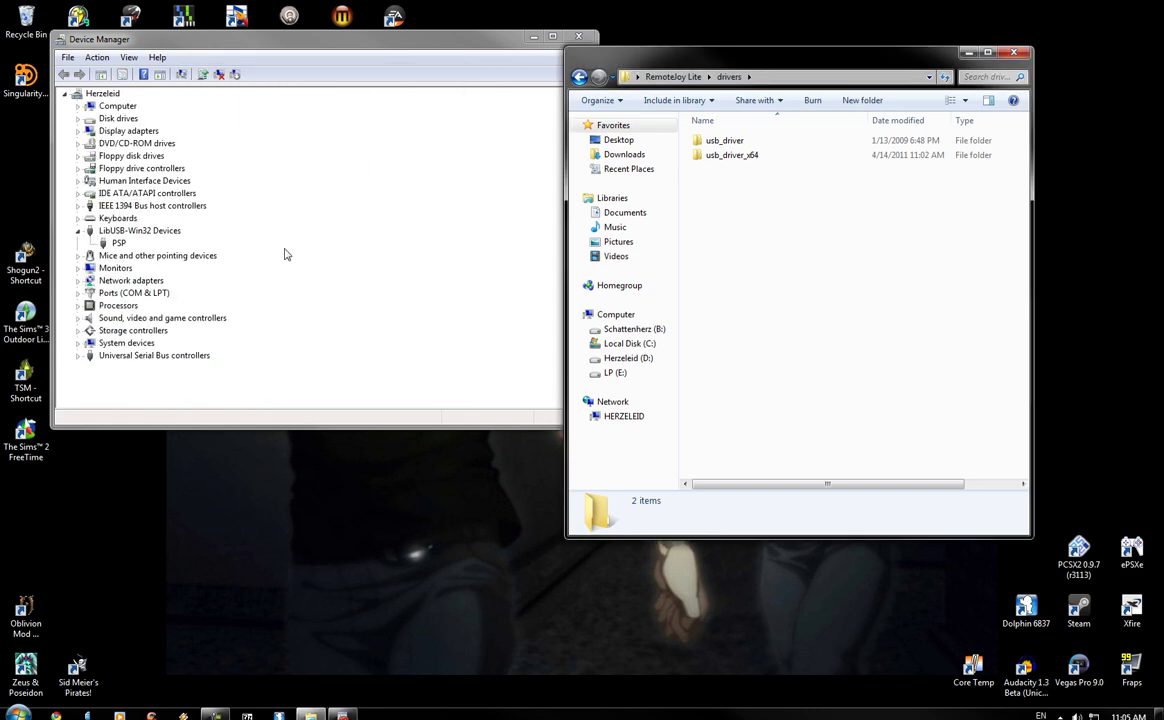
{"action": "left_click", "coordinate": [118, 245]}
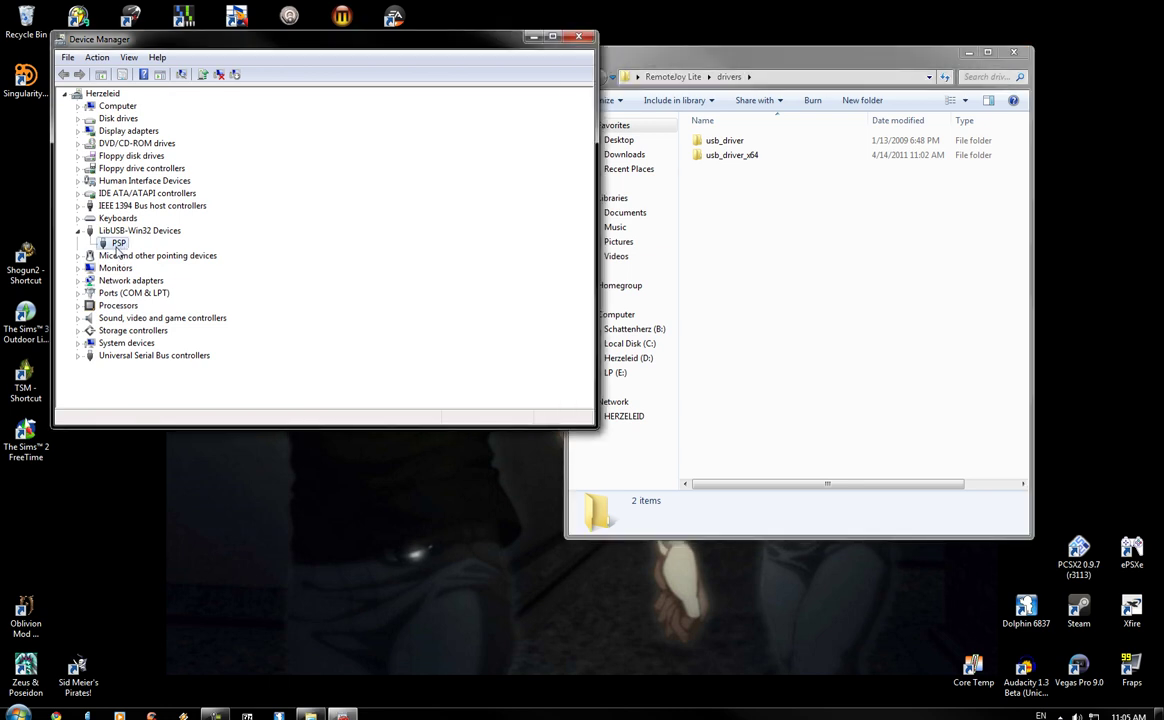
- Close Device Manager and launch RemoteJoyLite_en from RemoteJoy Lite's GUI folder
{"action": "left_click", "coordinate": [580, 38]}
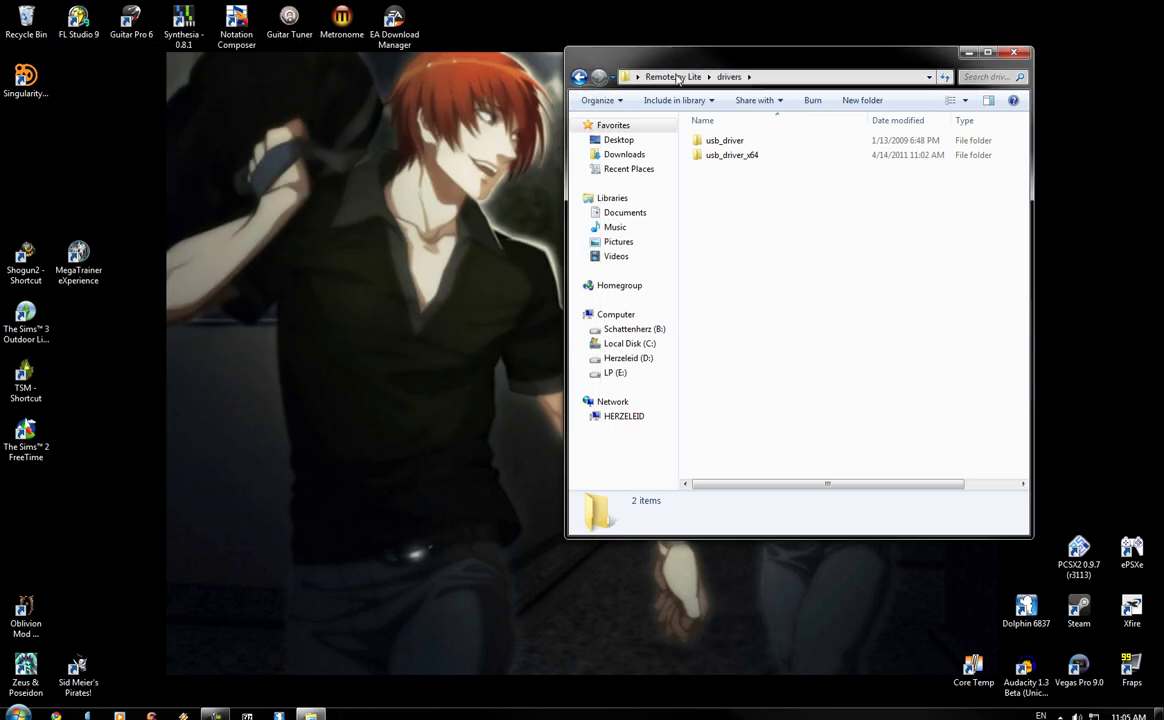
{"action": "left_click", "coordinate": [673, 76]}
{"action": "double_click", "coordinate": [713, 155]}
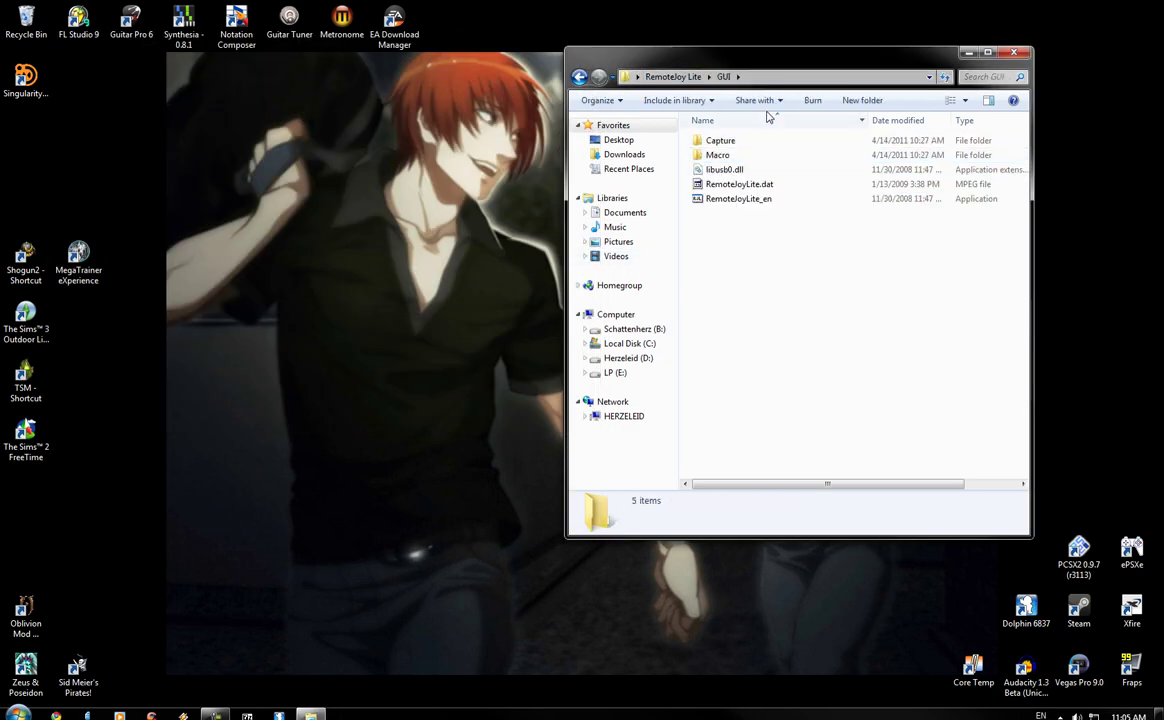
{"action": "left_click", "coordinate": [756, 200]}
{"action": "double_click", "coordinate": [758, 200]}
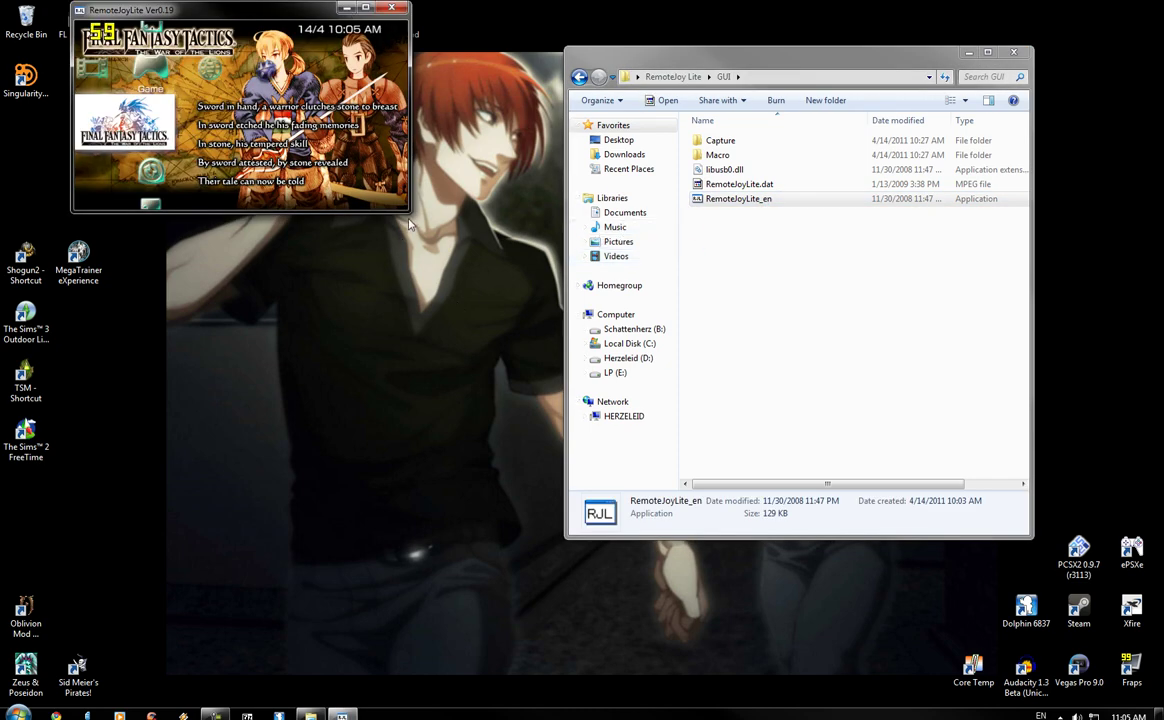
- Enlarge the RemoteJoyLite display window and reposition it toward the middle of the desktop
{"action": "left_click_drag", "start_coordinate": [408, 211], "coordinate": [852, 431]}
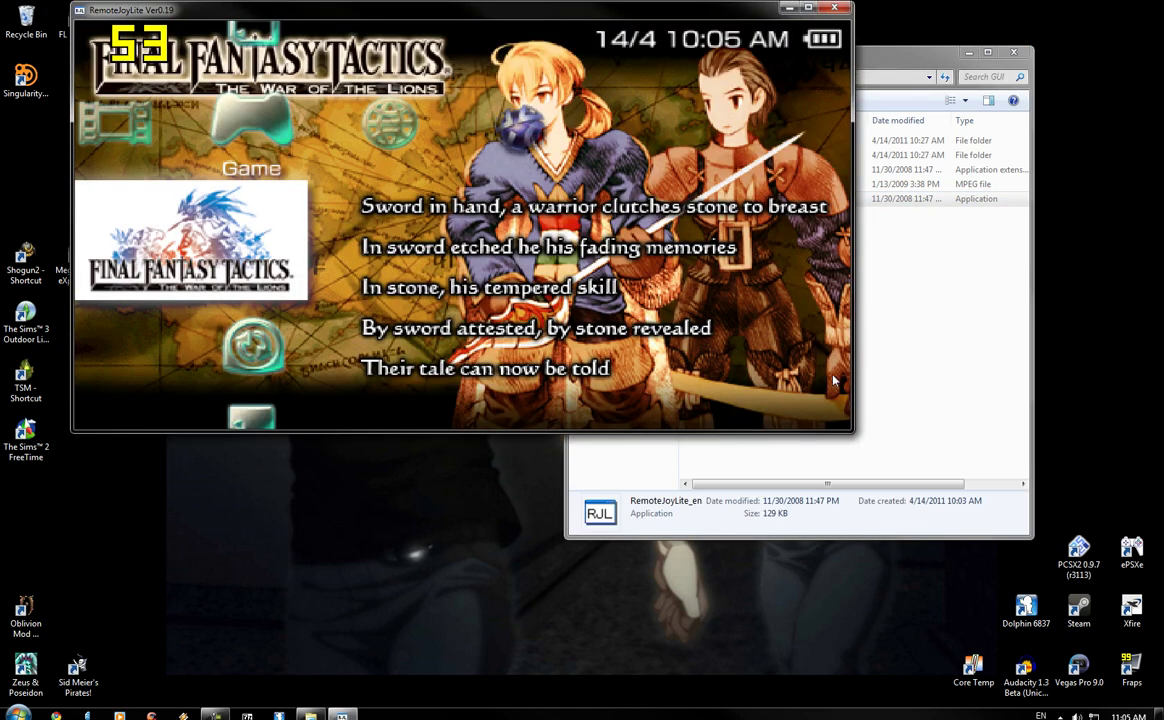
{"action": "left_click_drag", "start_coordinate": [620, 3], "coordinate": [621, 38]}
{"action": "left_click_drag", "start_coordinate": [83, 47], "coordinate": [210, 158]}
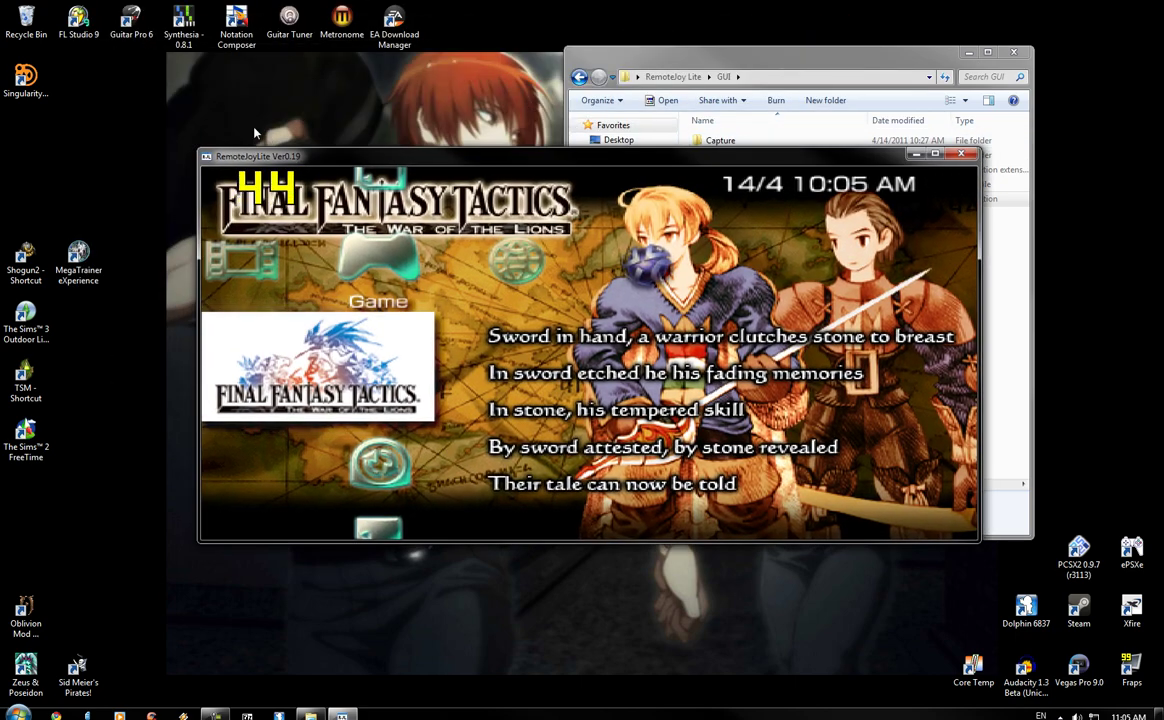
- Try the PSP display at full desktop height and maximized, restore the smaller window, narrow it and close RemoteJoyLite
{"action": "key", "text": "super+shift+Up"}
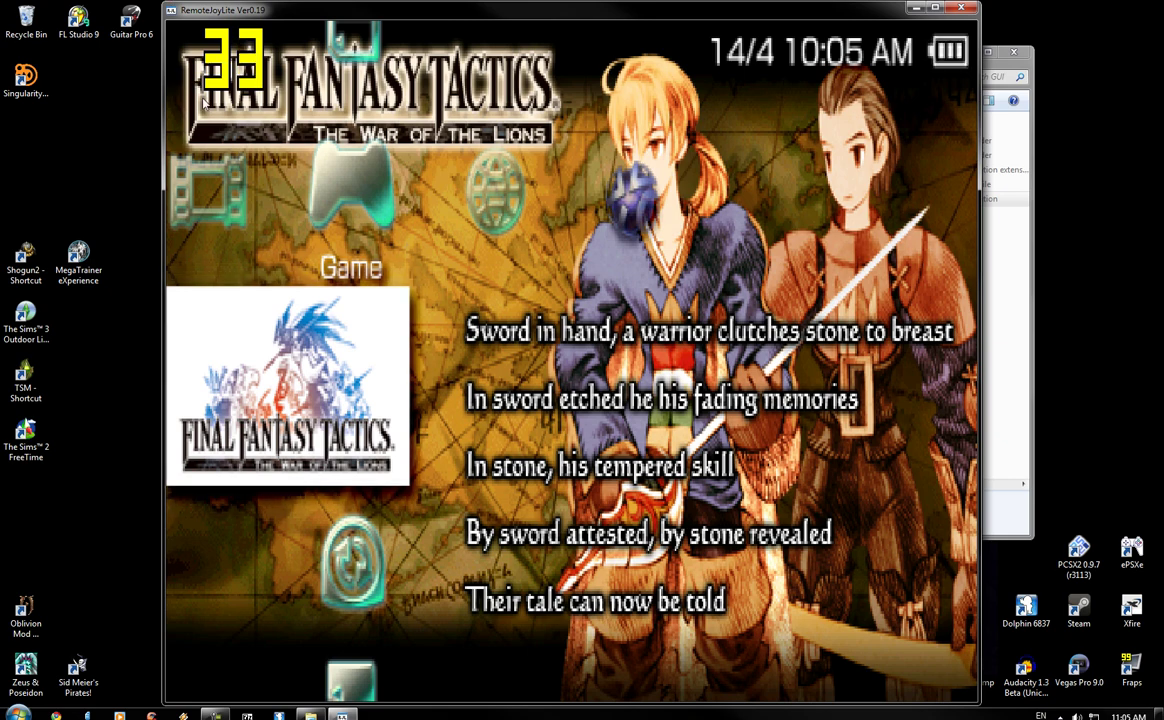
{"action": "left_click", "coordinate": [935, 8]}
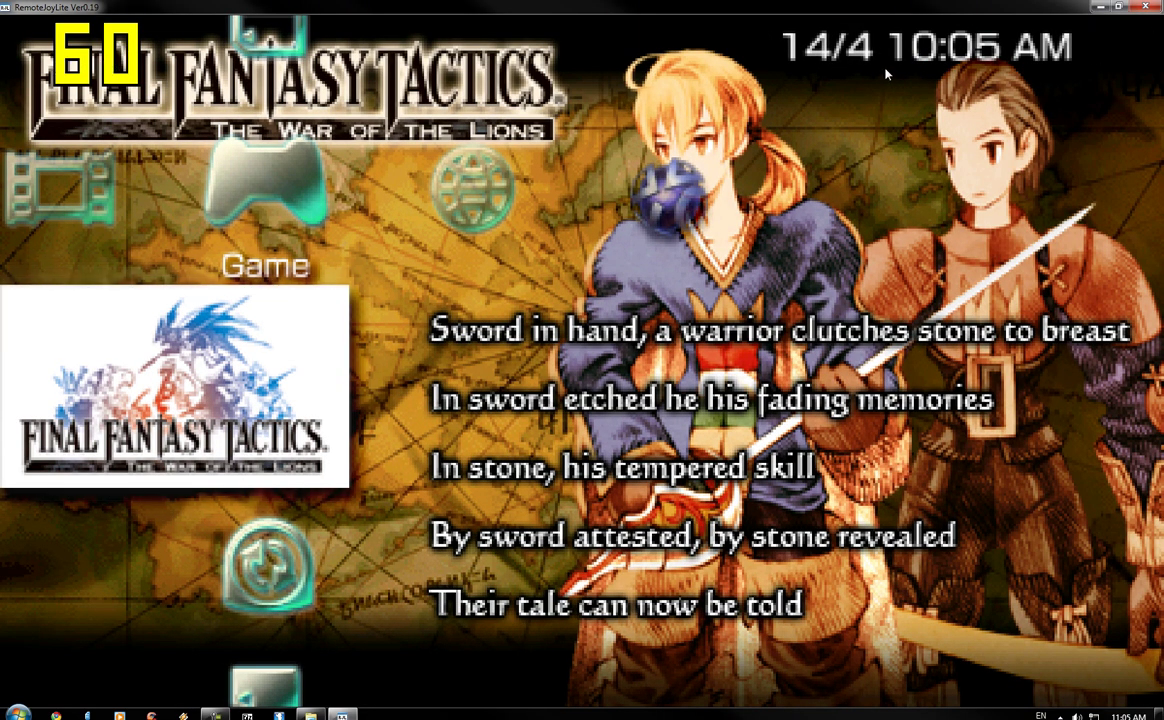
{"action": "left_click", "coordinate": [1119, 8]}
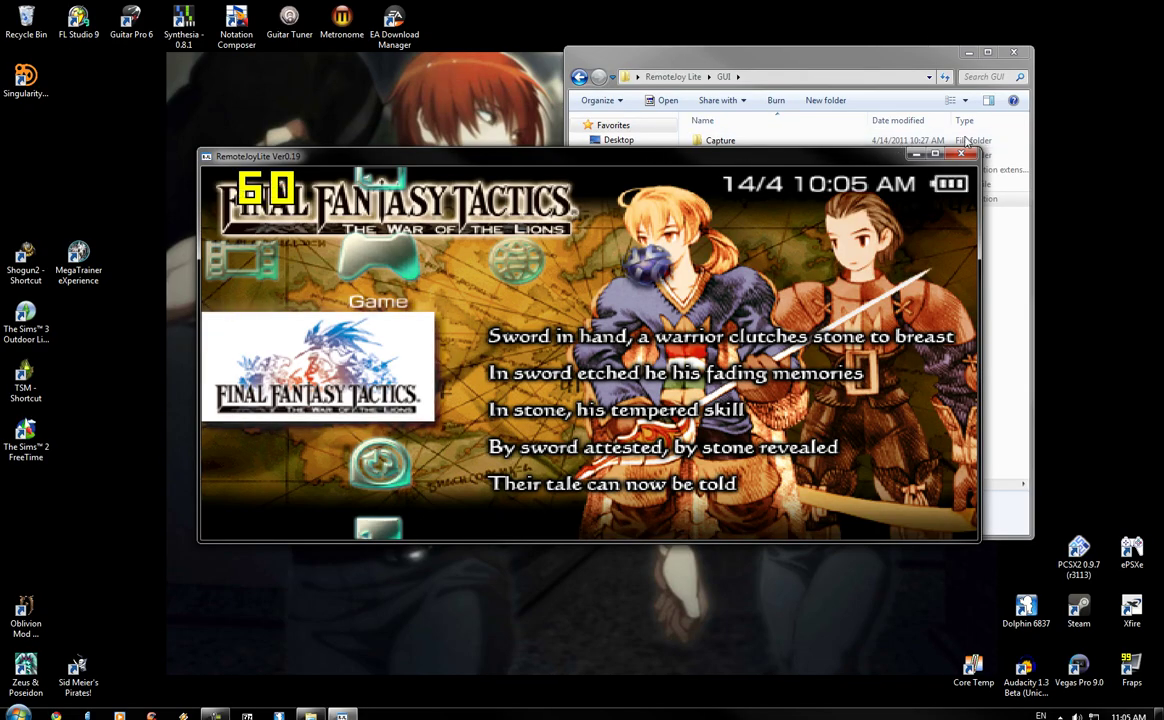
{"action": "left_click_drag", "start_coordinate": [980, 148], "coordinate": [852, 136]}
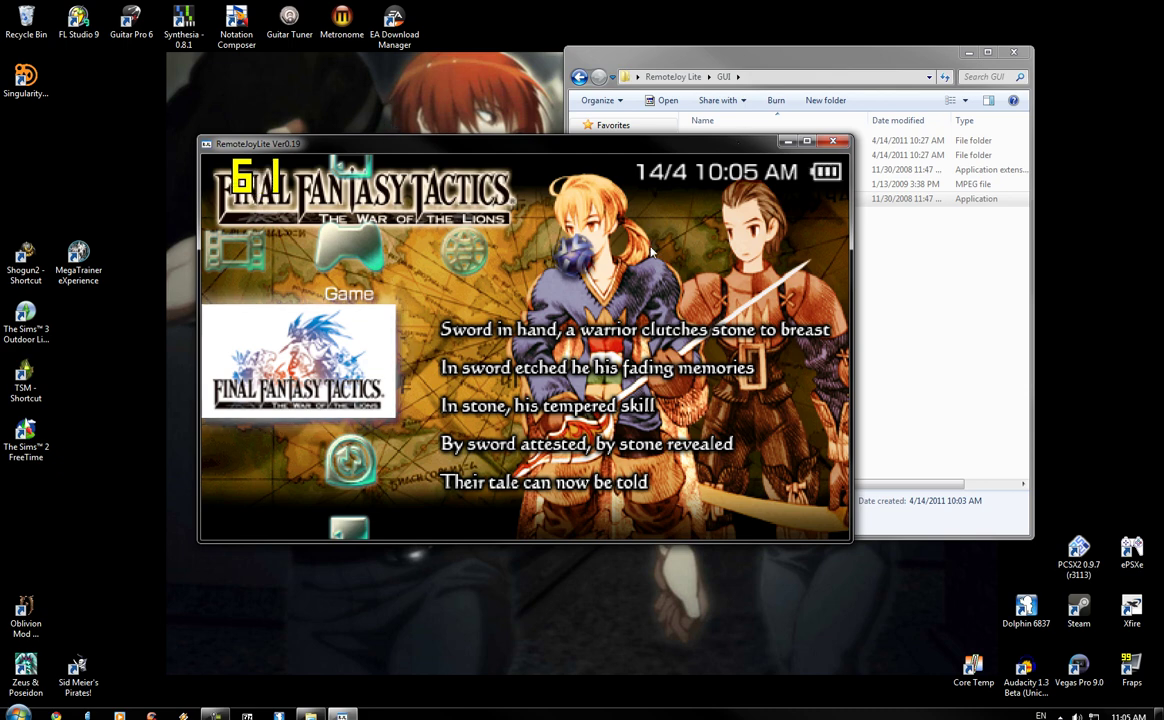
{"action": "left_click", "coordinate": [837, 145]}
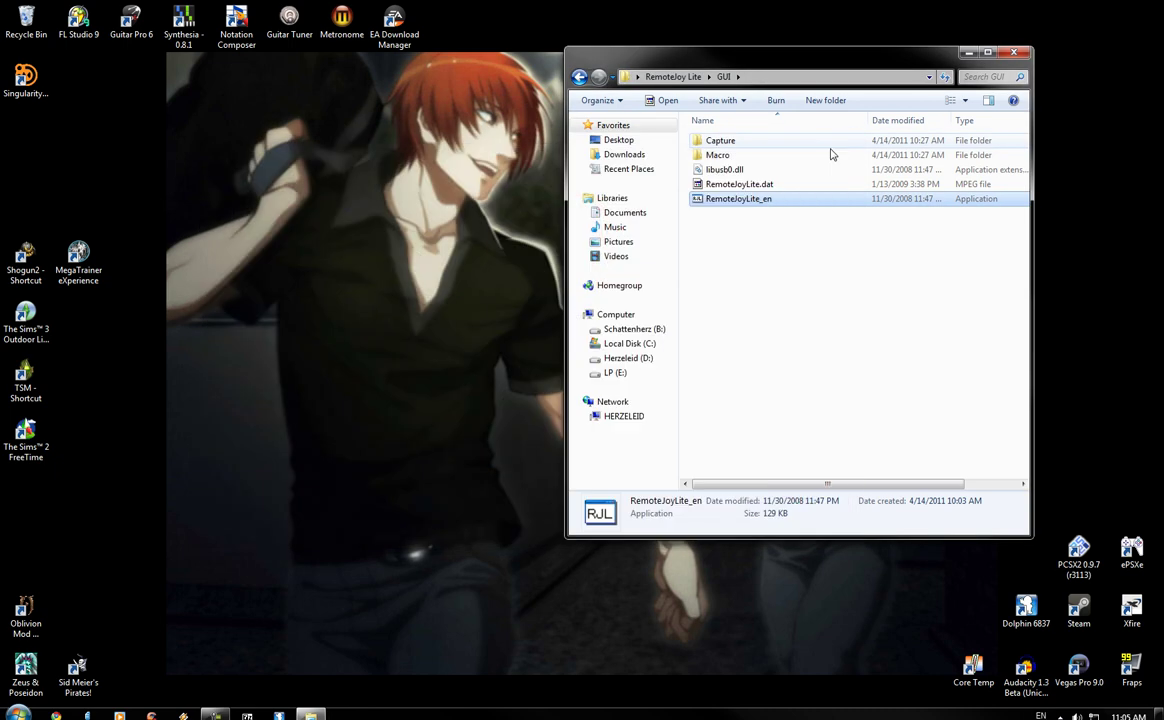
- Open the usb_driver_x64 folder inside RemoteJoy Lite's drivers folder and try to view the psp_x64 security catalog
{"action": "left_click", "coordinate": [687, 80]}
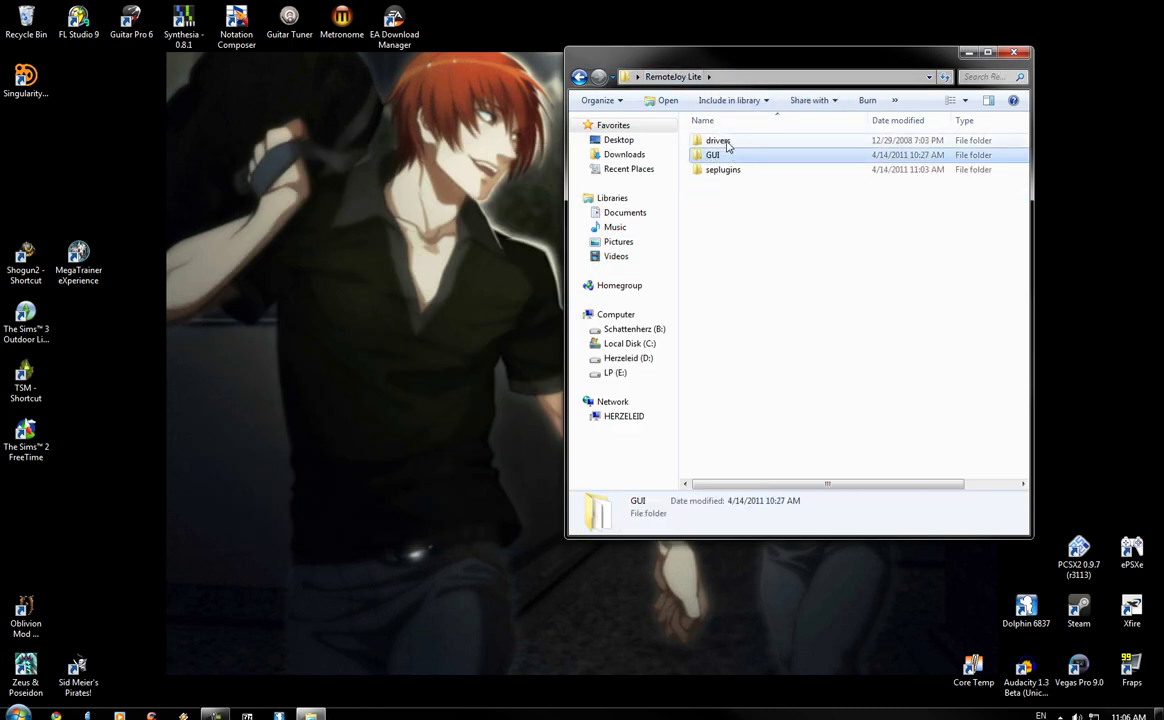
{"action": "double_click", "coordinate": [718, 140]}
{"action": "double_click", "coordinate": [727, 155]}
{"action": "left_click", "coordinate": [720, 228]}
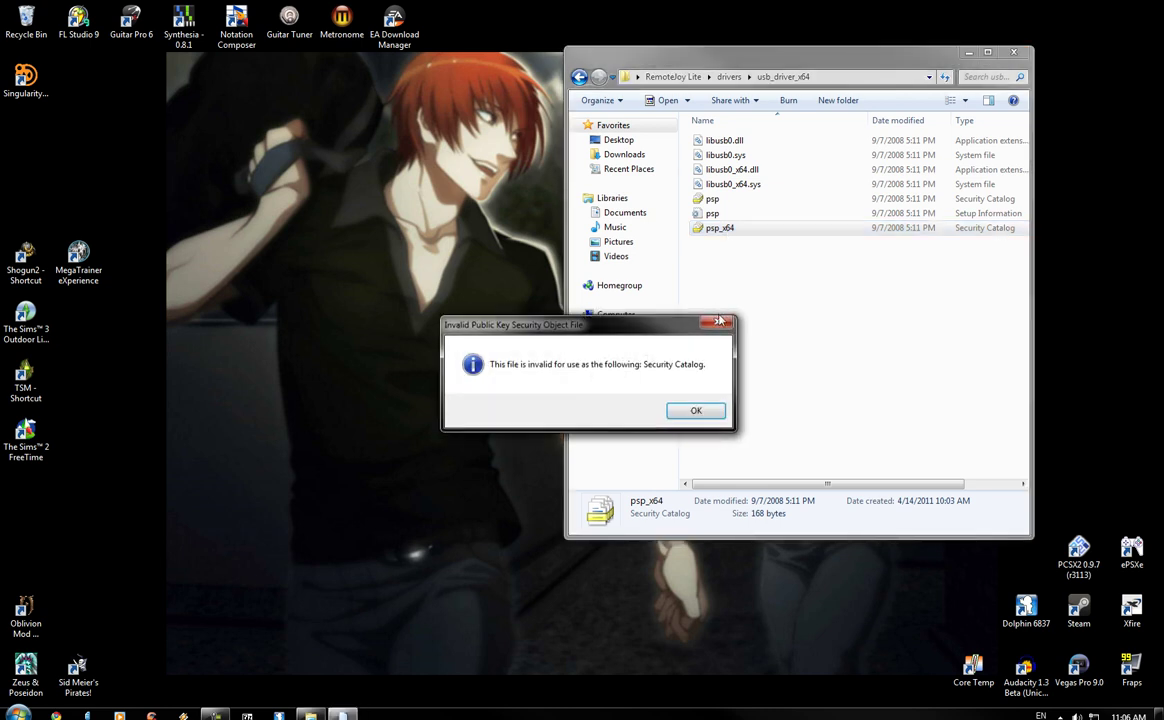
{"action": "left_click", "coordinate": [696, 413]}
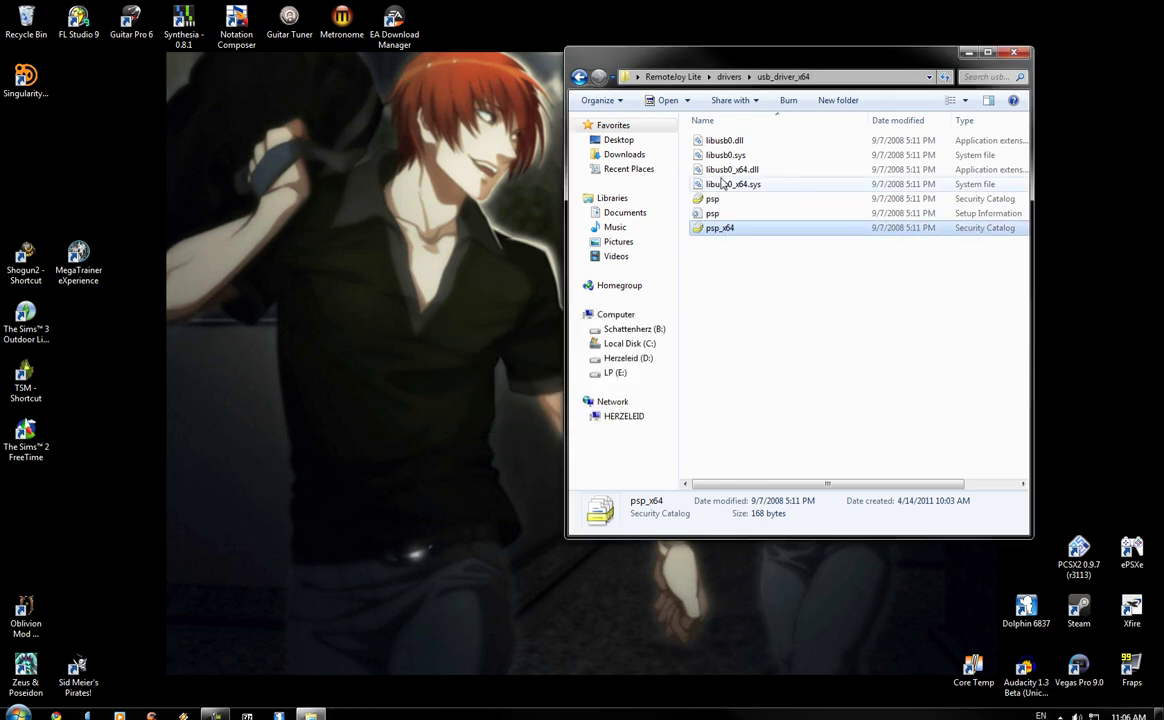